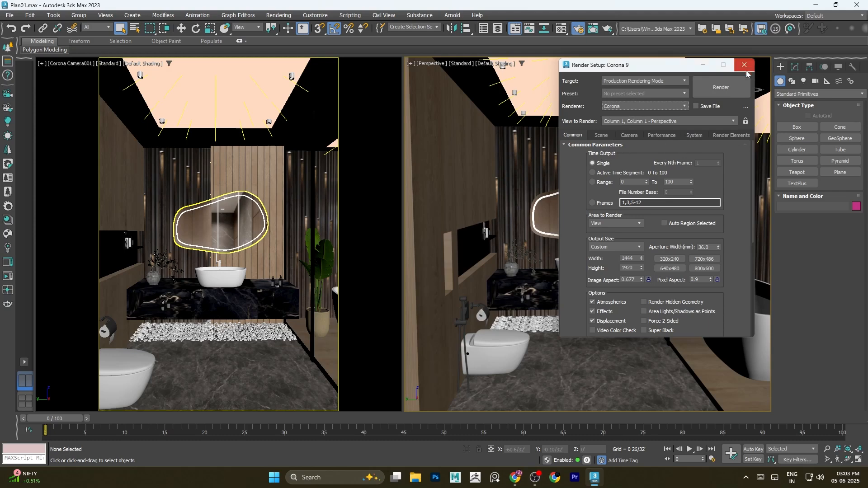
Close the render setup and change the 13 - Default material to CoronaLegacyMtl.
click(745, 68)
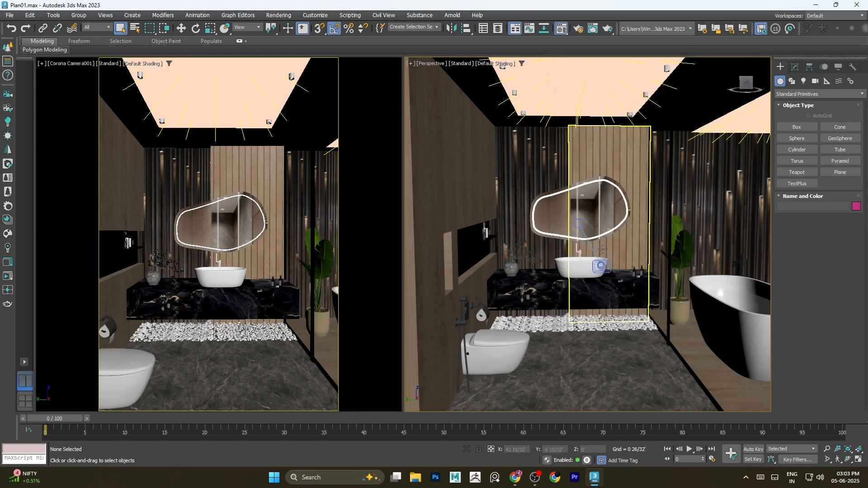
key(m)
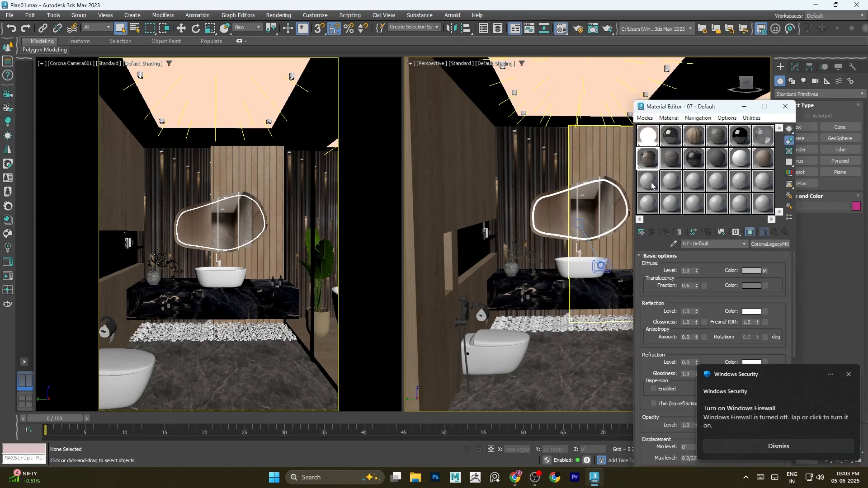
click(651, 185)
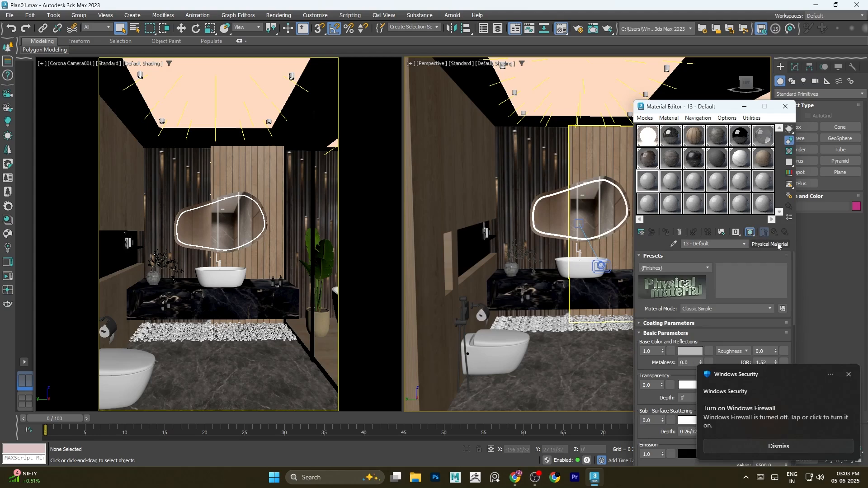
click(340, 221)
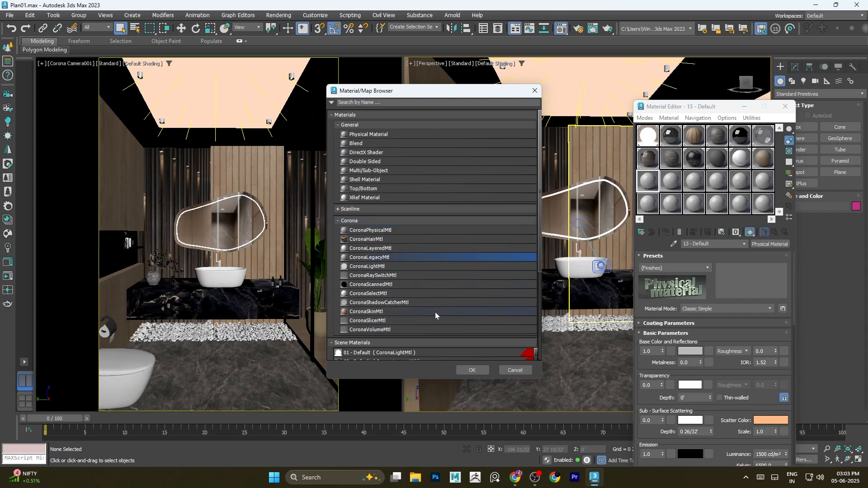
click(479, 372)
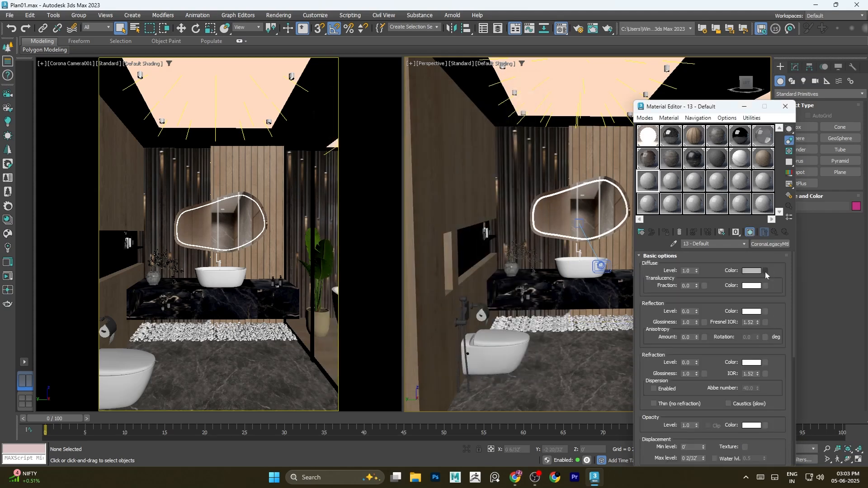
click(766, 272)
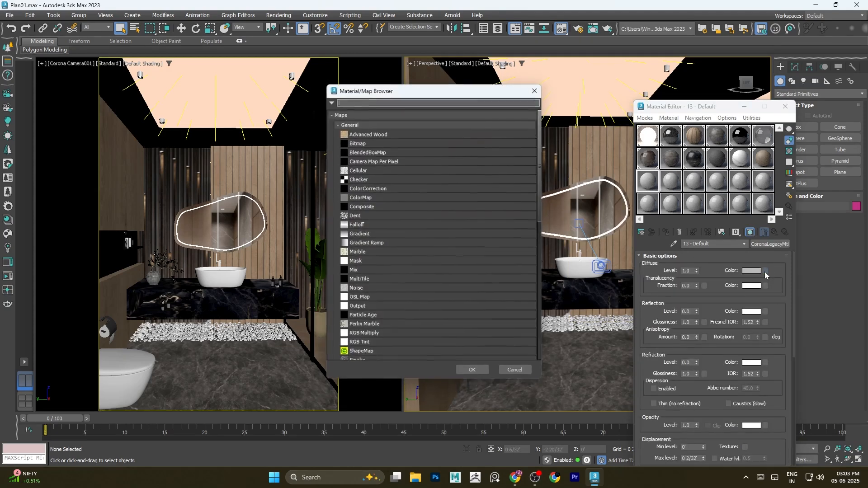
click(358, 143)
click(472, 370)
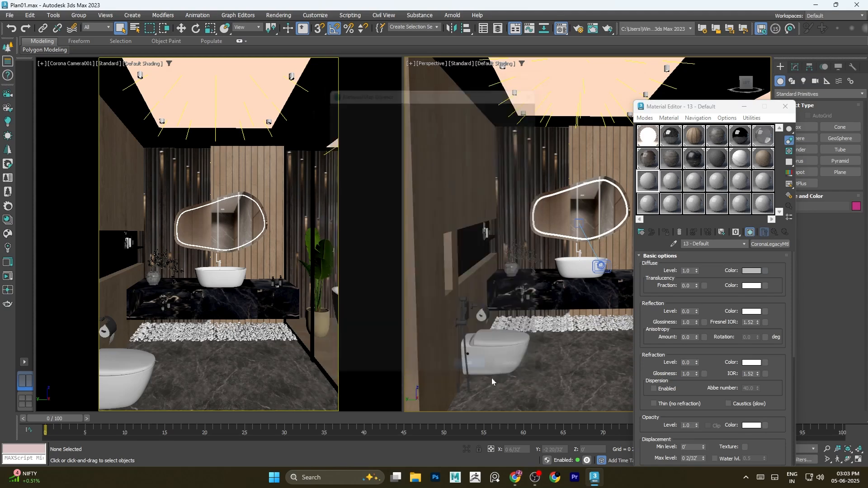
click(367, 189)
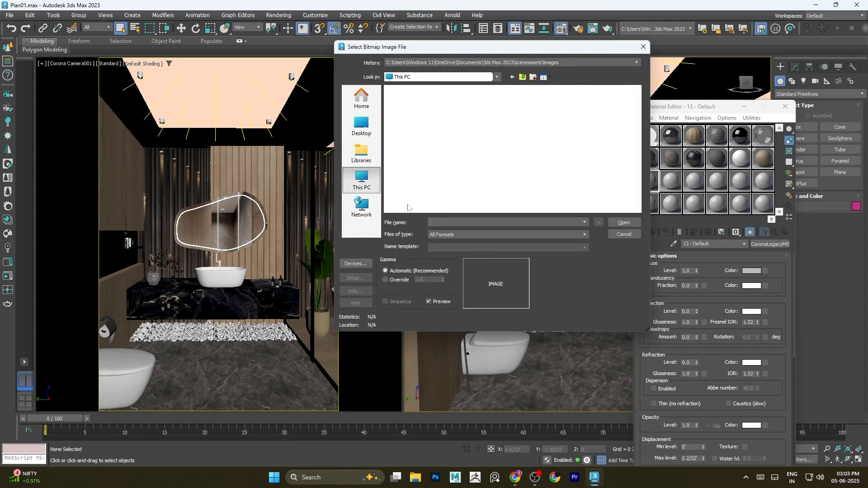
click(625, 235)
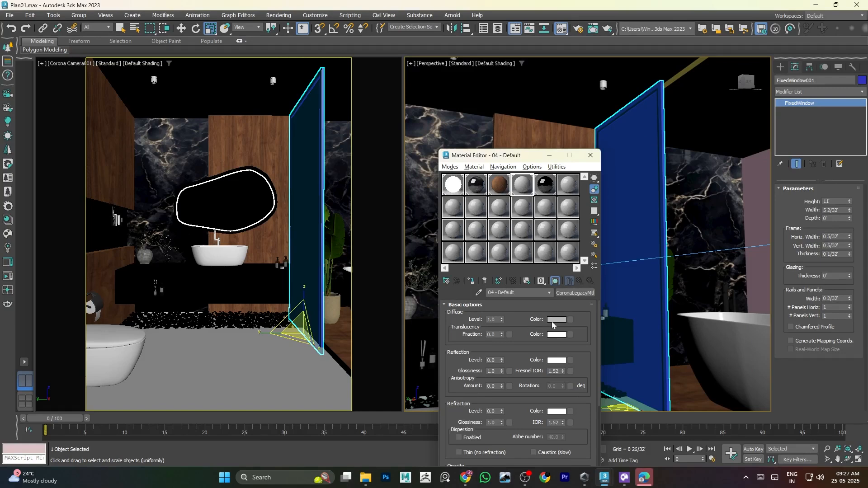
Change the 06 - Default material to CoronaPhysicalMtl and apply the Glass preset.
click(552, 320)
click(533, 306)
click(569, 184)
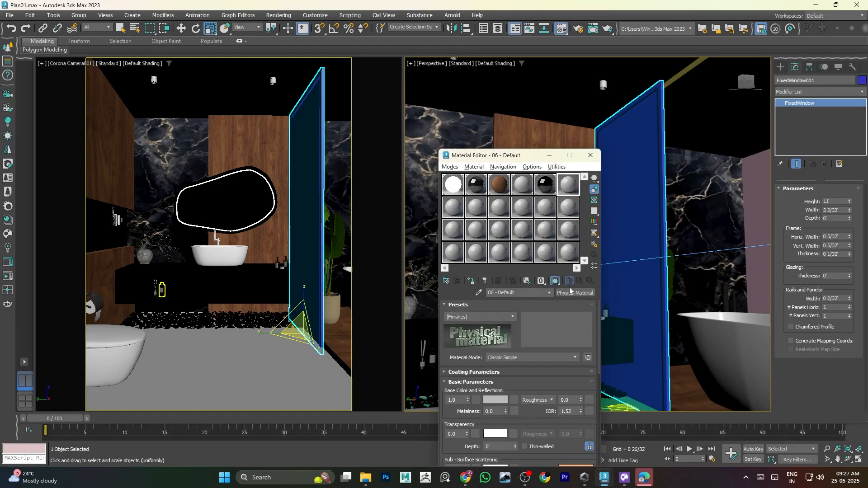
click(569, 294)
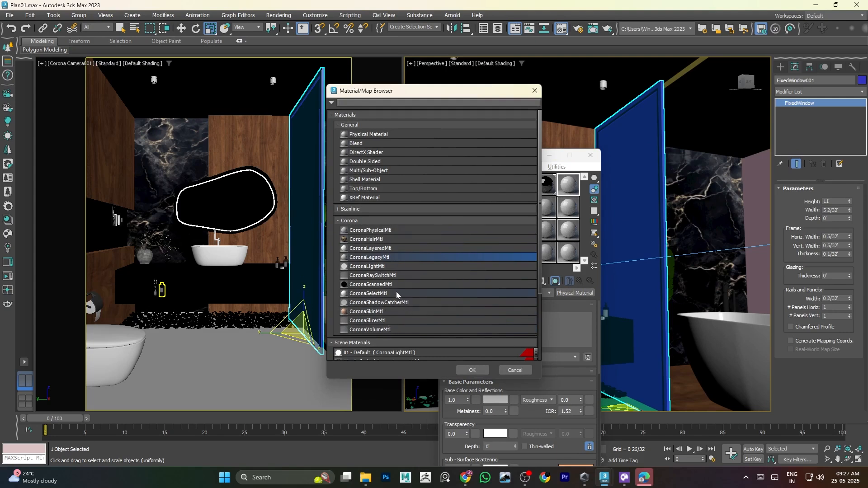
click(387, 230)
click(468, 369)
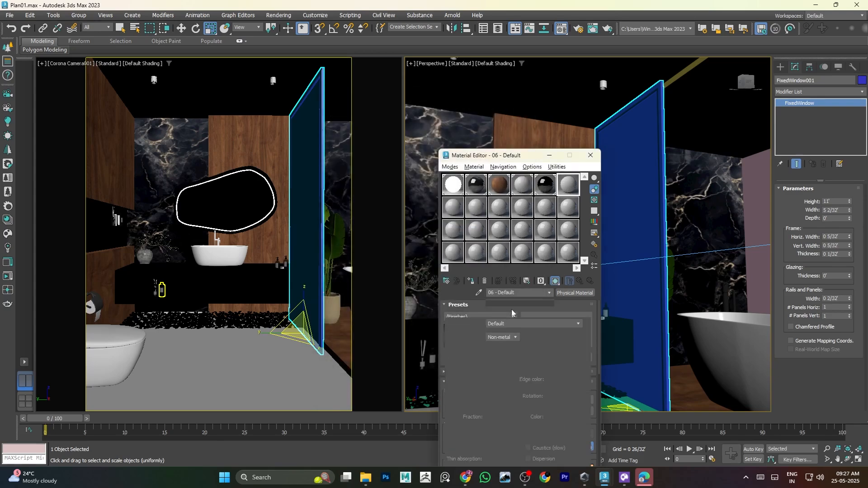
click(533, 315)
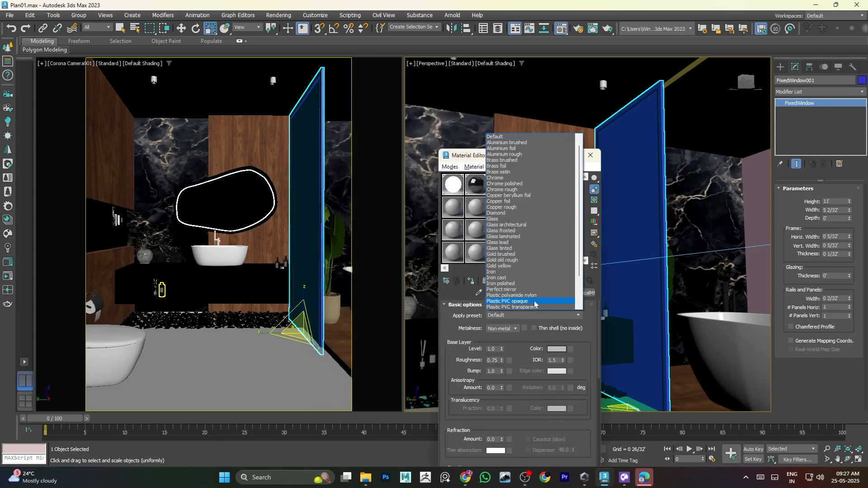
click(525, 219)
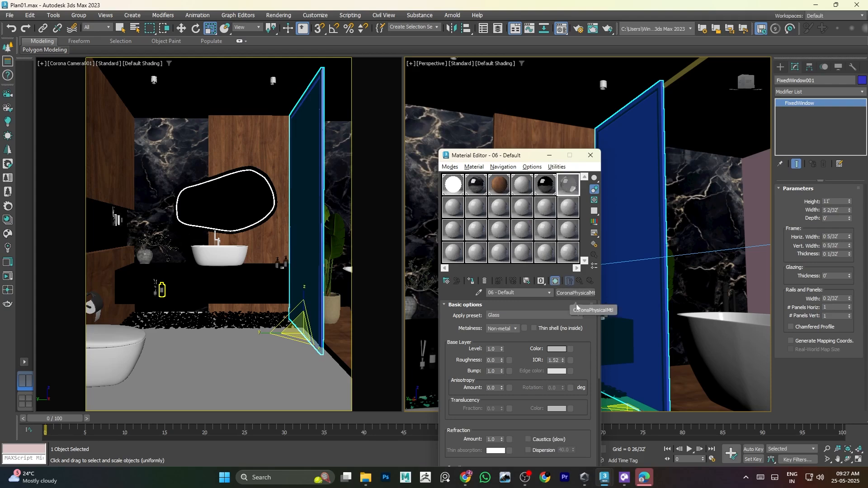
Convert the selected partition window to an Editable Poly and enter polygon editing.
right_click(613, 212)
mouse_move(673, 333)
click(739, 338)
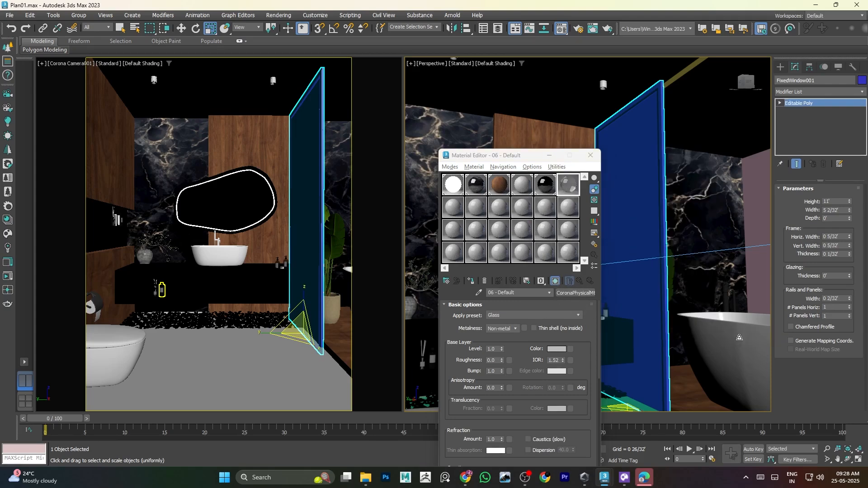
right_click(635, 210)
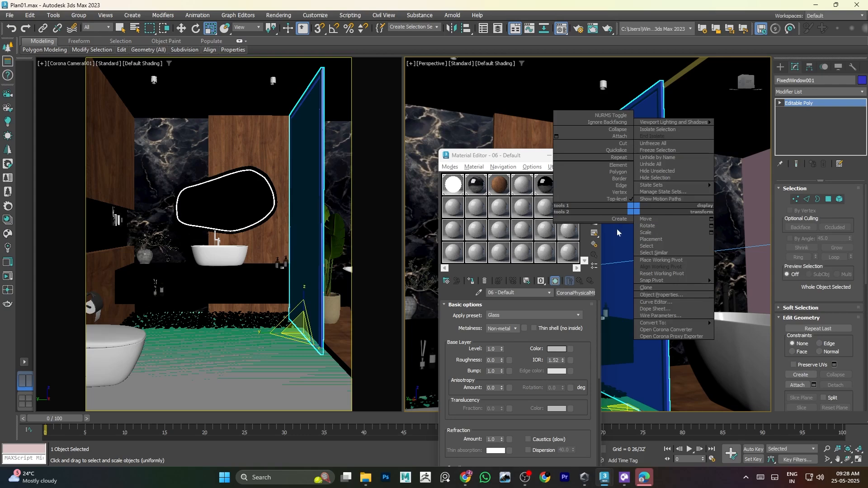
click(609, 173)
Assign the 06 - Default glass material to the large pane polygons on both sides of the partition.
click(644, 303)
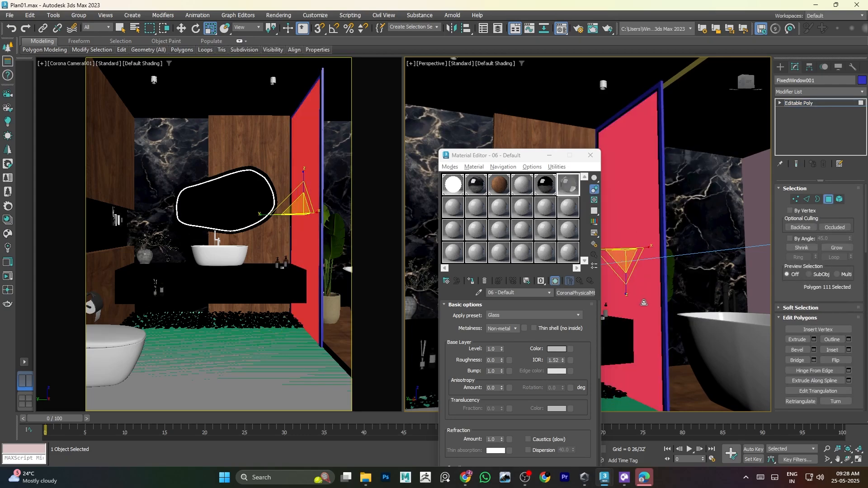
alt+middle_drag(644, 303, 616, 311)
ctrl+click(617, 311)
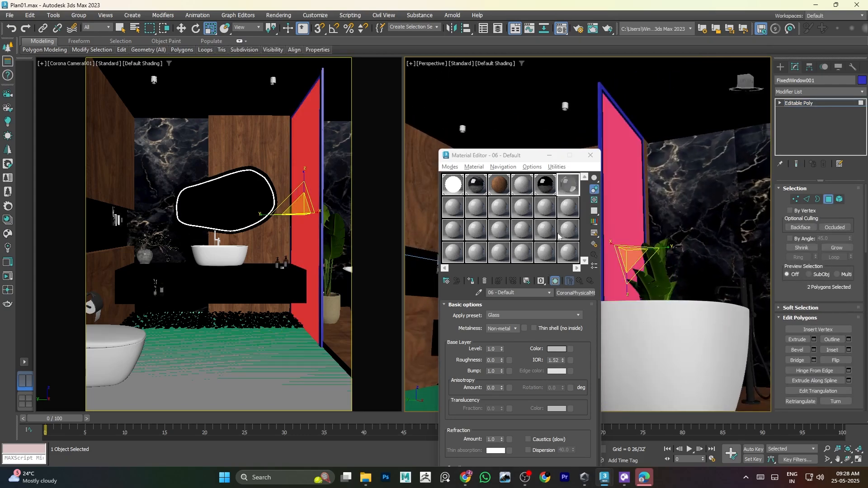
click(471, 284)
mouse_move(692, 312)
alt+middle_down()
mouse_move(743, 318)
mouse_move(701, 324)
mouse_move(686, 291)
mouse_move(697, 324)
alt+middle_up()
right_click(686, 289)
click(674, 275)
Assign the black 05 - Default material to all partition polygons except the two glass panes, and return to object level.
scroll(674, 276, down, 5)
key(4)
drag(587, 169, 575, 132)
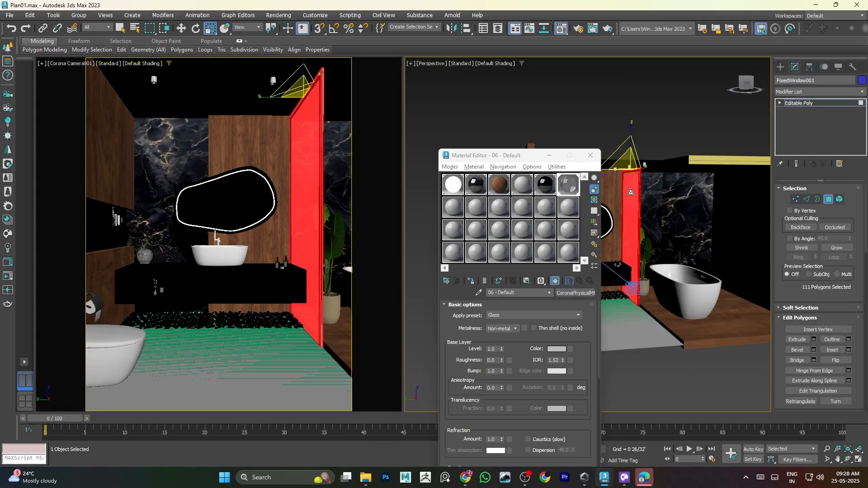
scroll(639, 212, up, 3)
scroll(679, 262, down, 3)
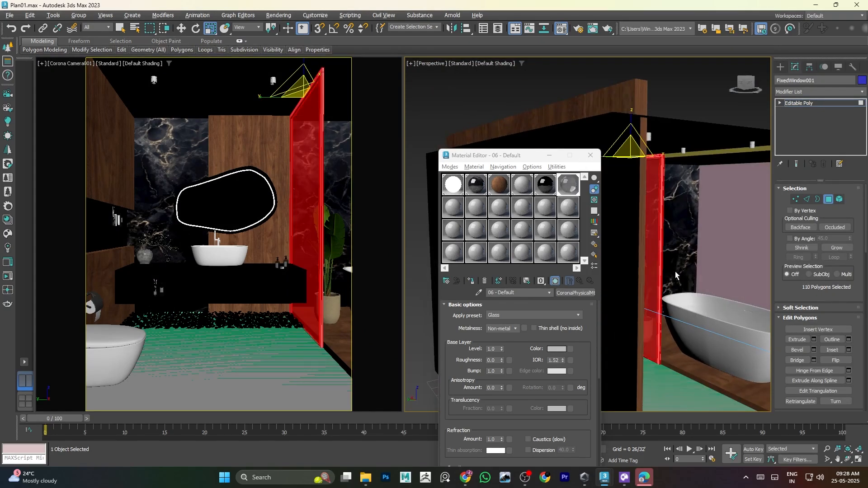
alt+middle_drag(679, 263, 626, 243)
alt+click(626, 243)
click(545, 185)
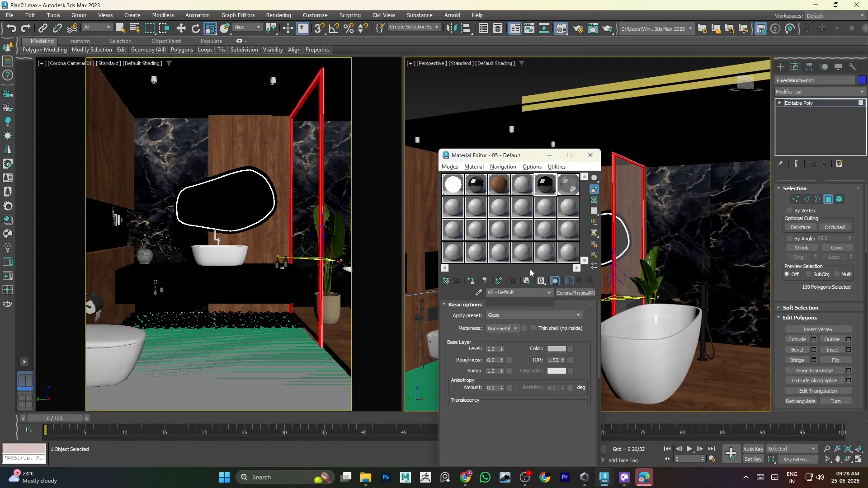
scroll(708, 273, down, 5)
right_click(648, 330)
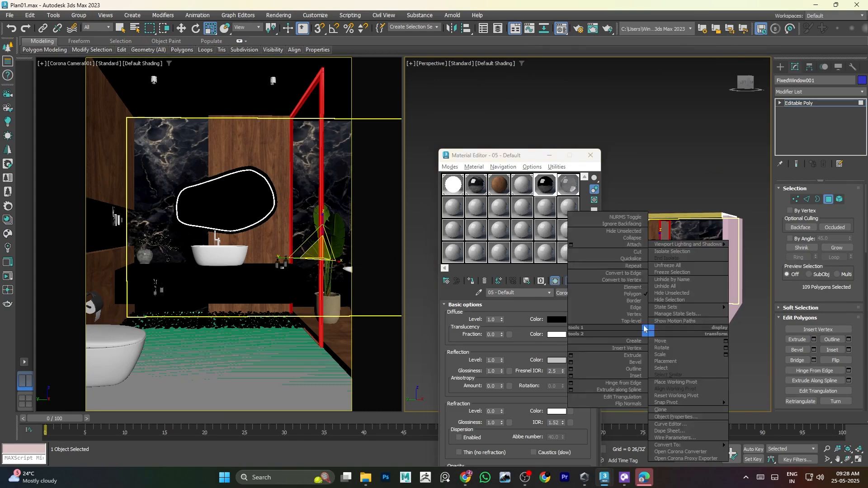
click(637, 322)
click(629, 311)
Close the material editor and create a CoronaLight with a Rectangle shape on the ground in front of the bathroom.
alt+middle_drag(629, 310, 697, 355)
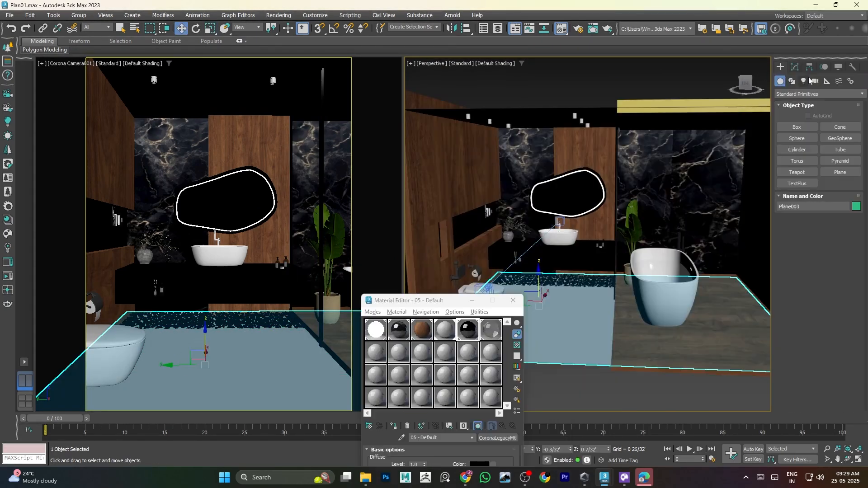
alt+middle_drag(730, 267, 710, 284)
scroll(711, 284, down, 3)
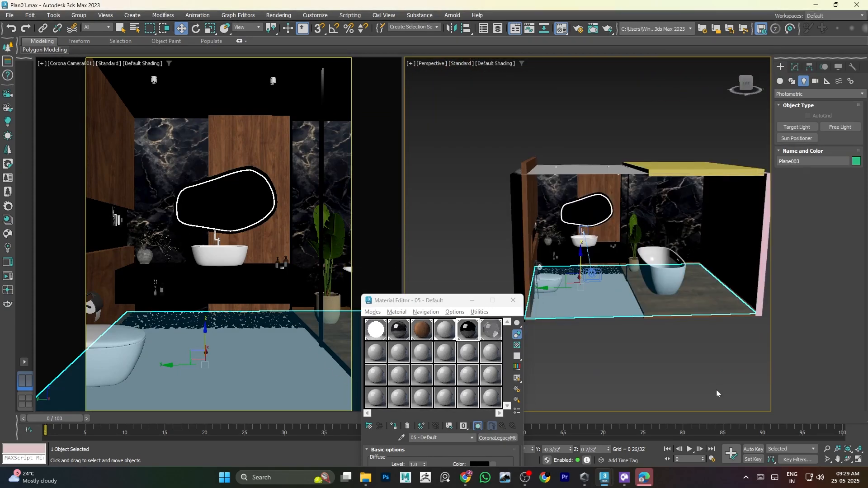
click(828, 94)
click(824, 126)
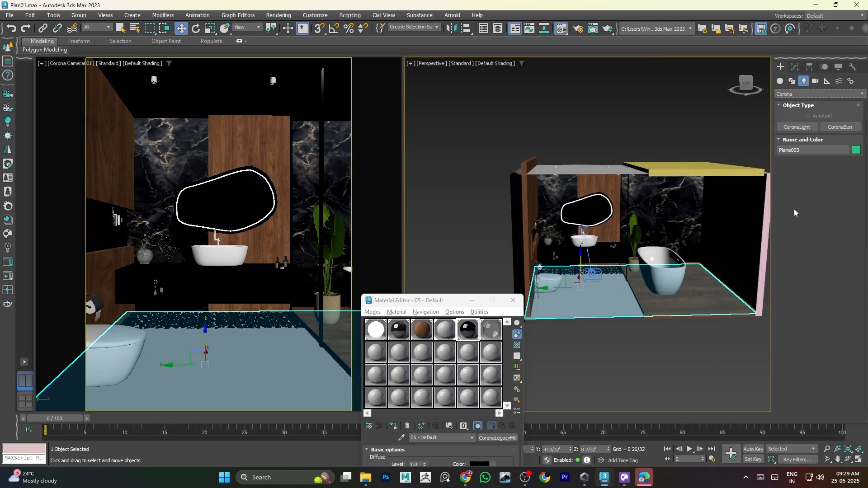
click(813, 129)
click(513, 300)
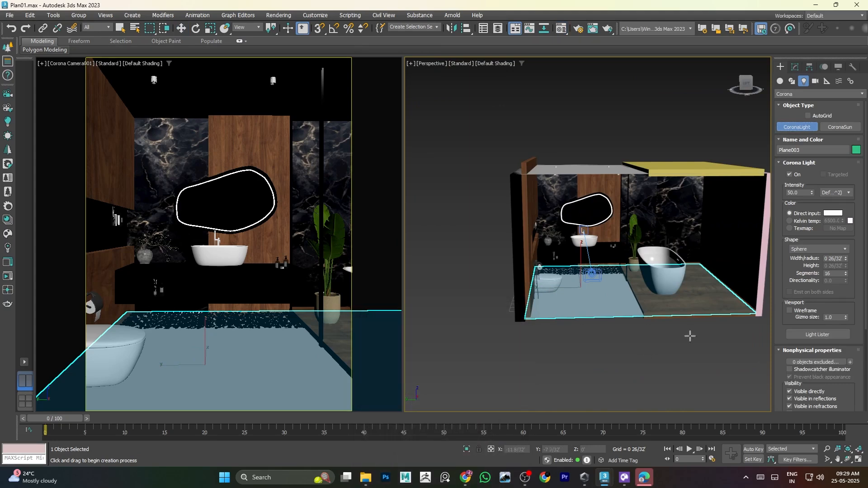
drag(688, 333, 650, 361)
click(796, 250)
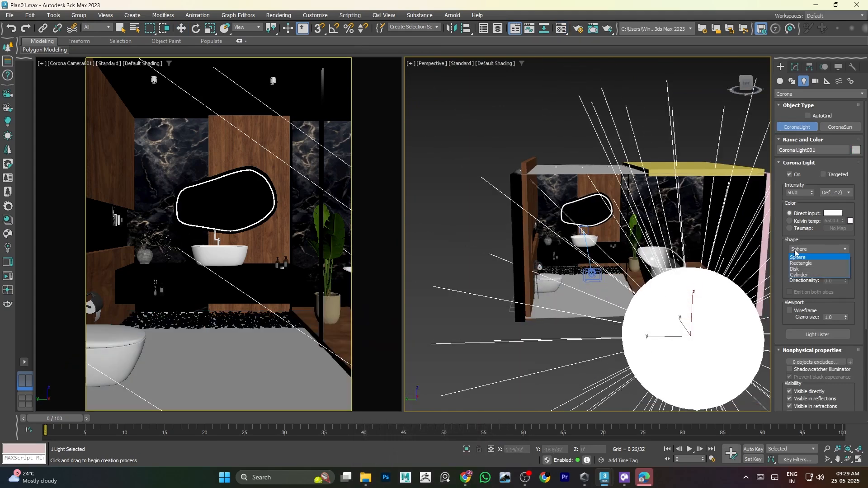
click(800, 264)
Raise the rectangular light to a height of about 8 9/32' and centre it over the bathtub area in a wireframe top view.
right_click(698, 320)
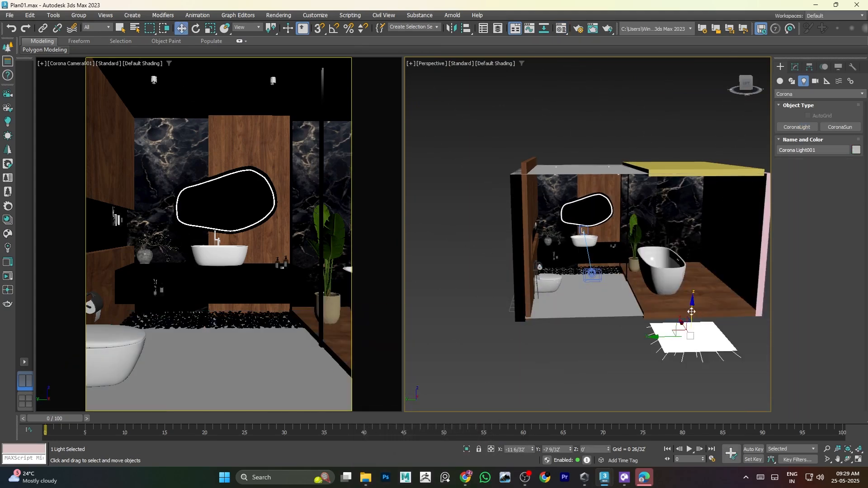
drag(698, 319, 699, 194)
key(t)
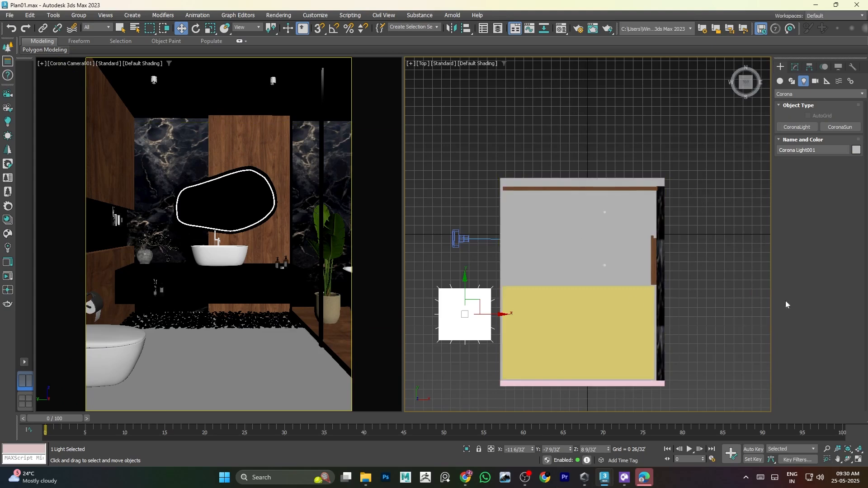
click(479, 64)
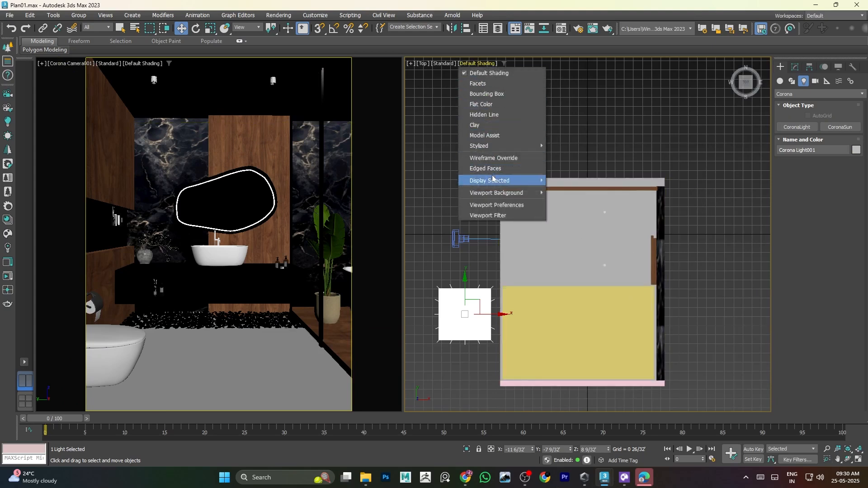
click(493, 159)
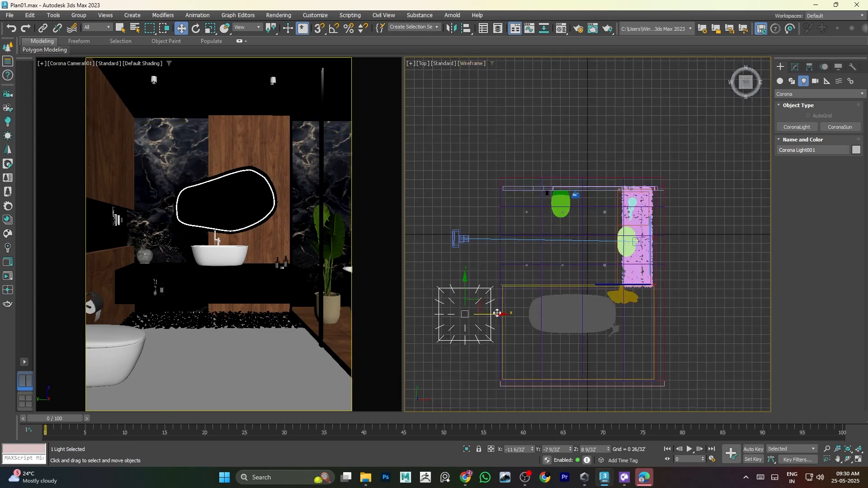
drag(497, 313, 598, 335)
drag(566, 281, 565, 302)
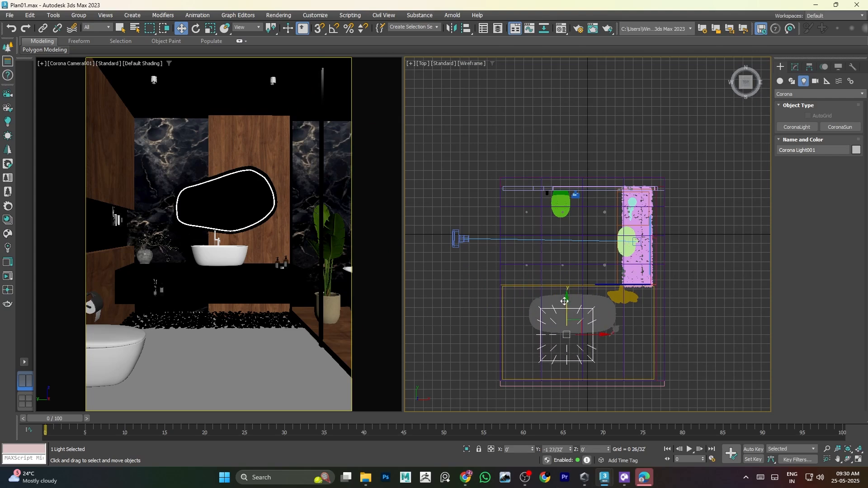
Scale the light up to cover the bathtub area and clone it once as a Copy over the washbasin area.
key(r)
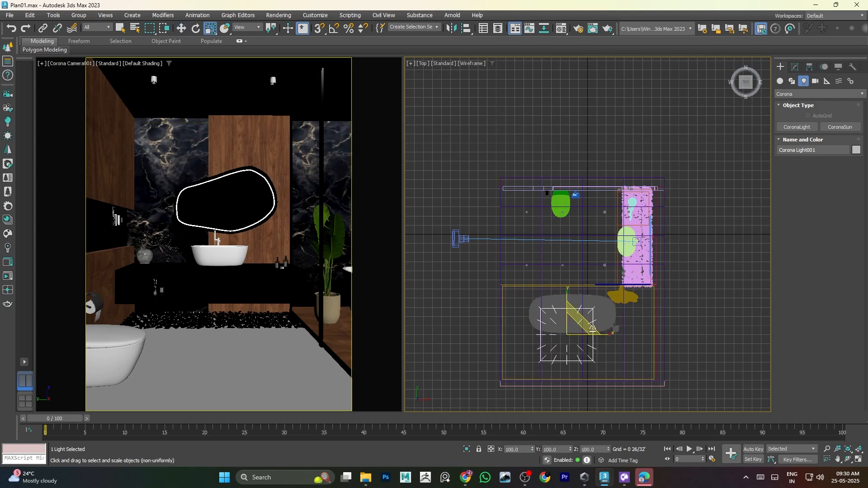
mouse_move(583, 332)
mouse_down()
mouse_move(597, 320)
mouse_move(631, 336)
mouse_move(614, 335)
mouse_move(593, 308)
mouse_move(583, 200)
mouse_up()
key(r)
key(w)
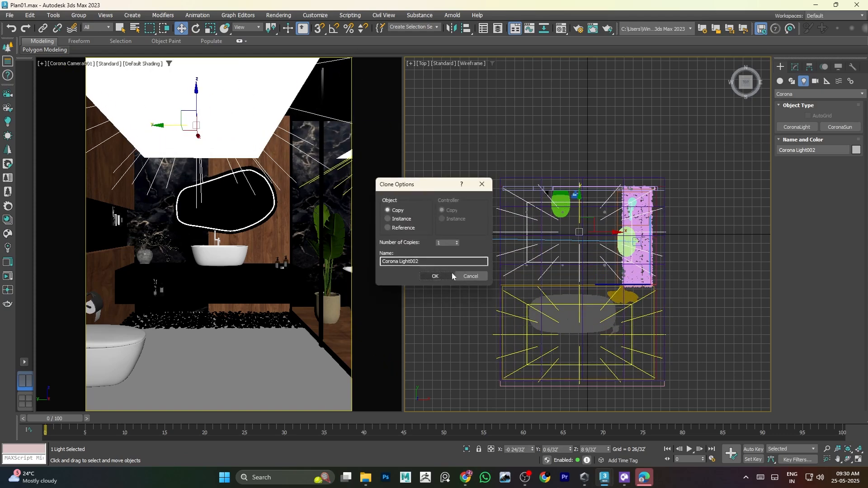
click(432, 276)
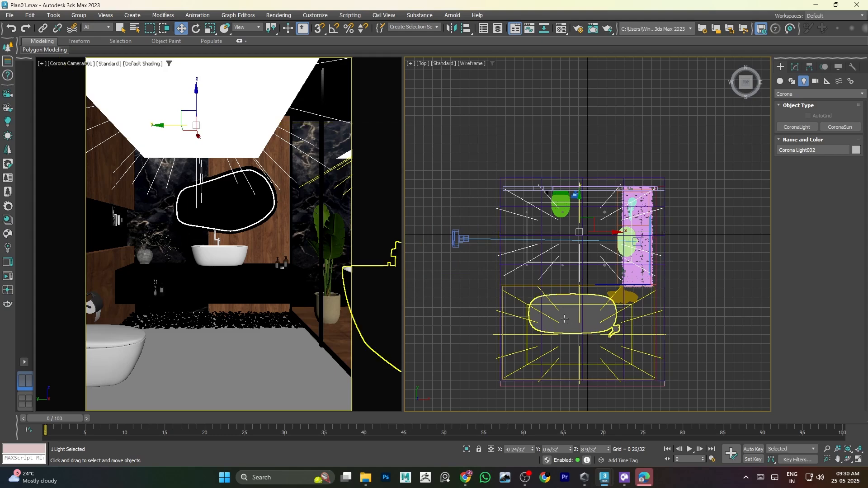
Raise both rectangular Corona lights together to just below the ceiling, at a height of about 10 13/32'.
click(550, 351)
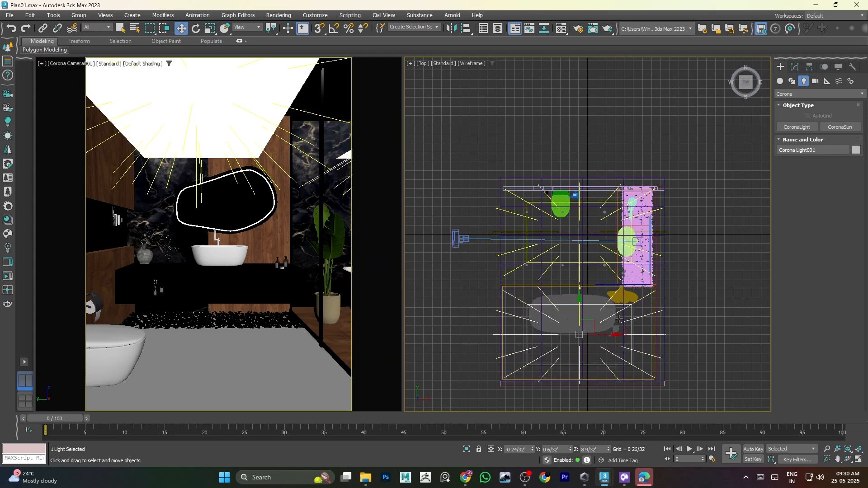
key(alt+w)
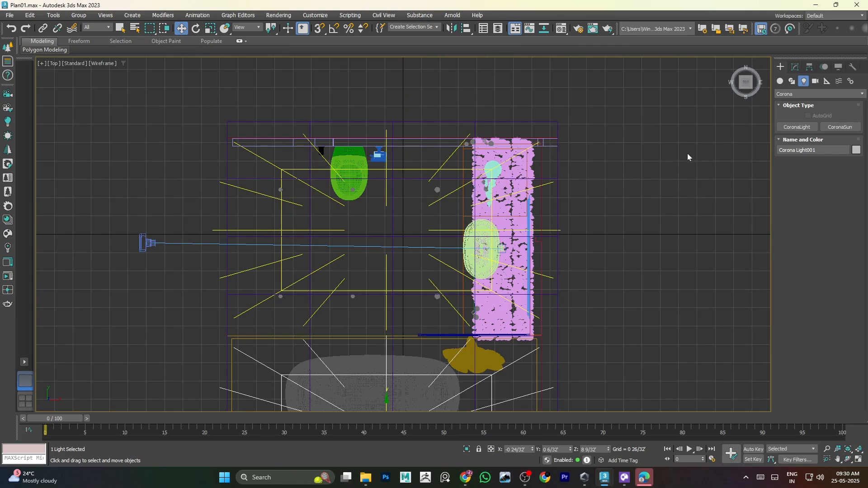
key(p)
alt+middle_drag(635, 263, 700, 179)
middle_drag(706, 217, 746, 82)
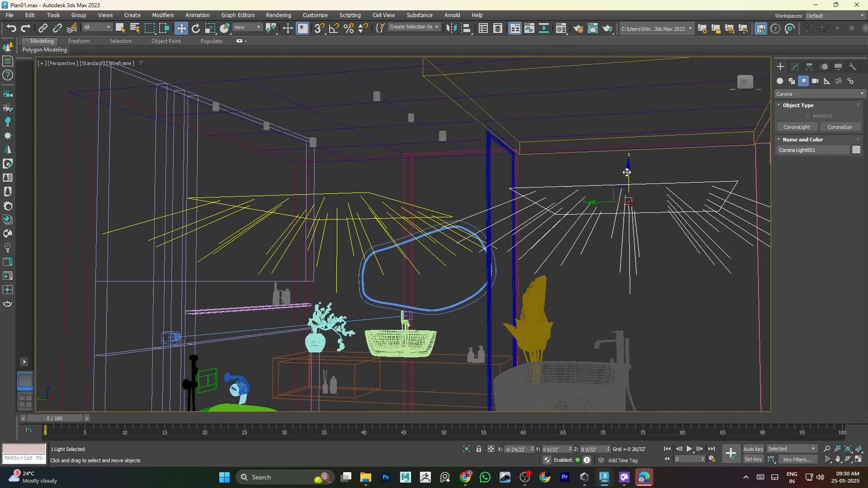
drag(627, 172, 631, 105)
key(ctrl+z)
ctrl+click(390, 207)
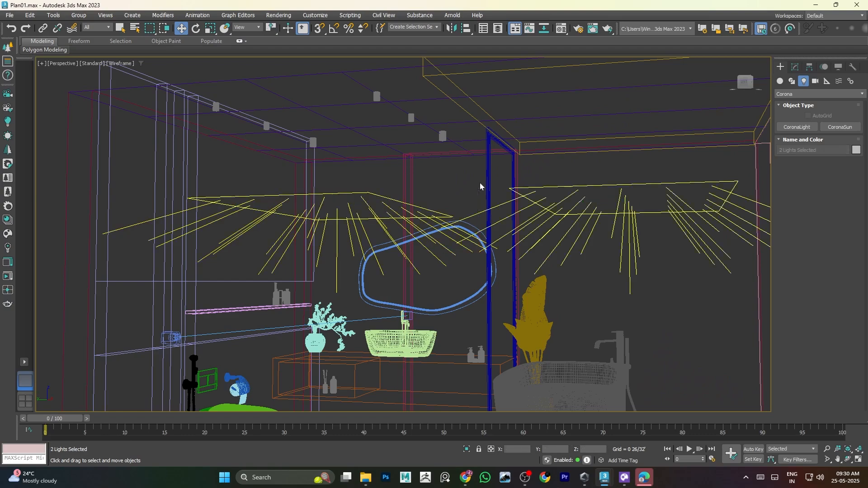
drag(474, 217, 503, 146)
alt+middle_drag(521, 152, 574, 211)
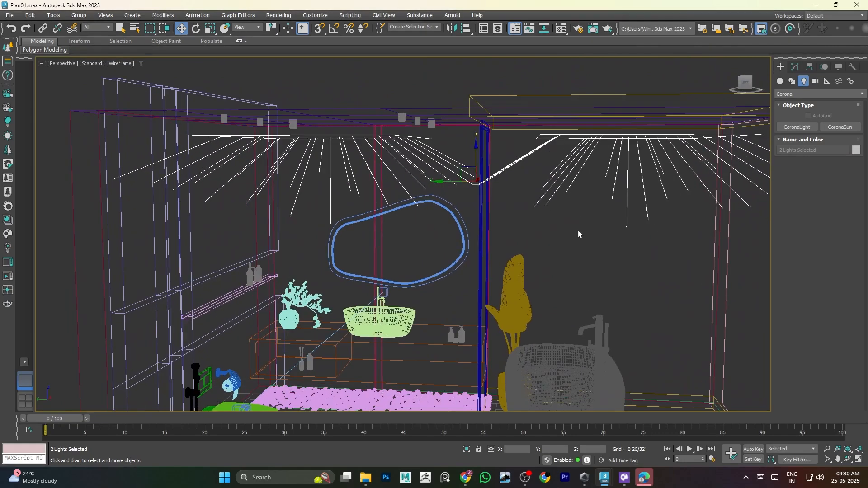
Raise the rectangular light over the washbasin area to about 10 25/32' and show its light parameters.
click(387, 139)
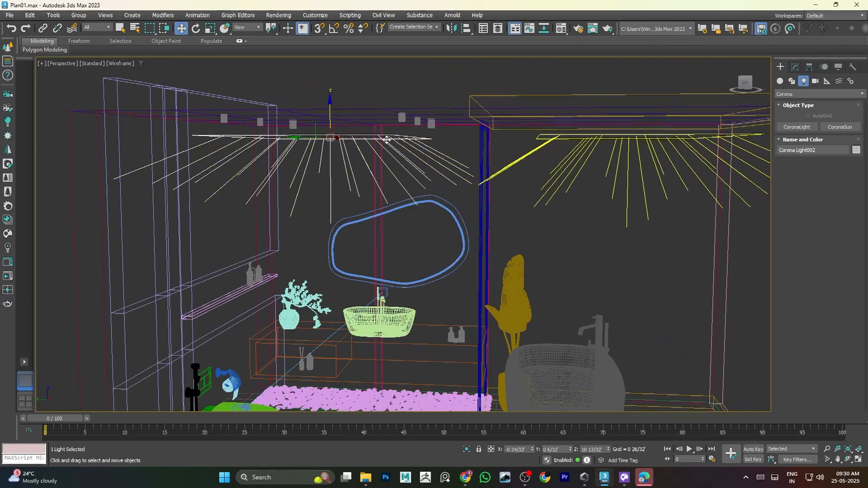
drag(331, 110, 333, 99)
alt+middle_drag(446, 202, 506, 199)
click(795, 66)
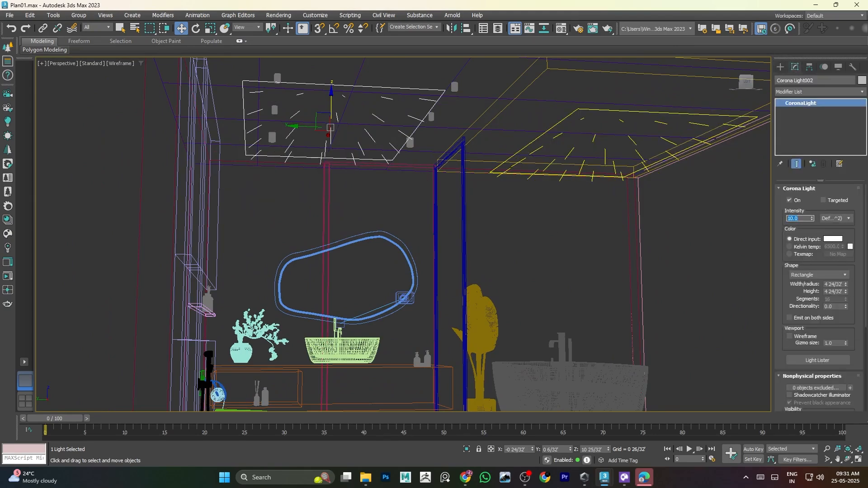
click(639, 179)
Assign the white 01 - Default Corona light material to the large box enclosing the bathroom, and close the material editor.
click(581, 235)
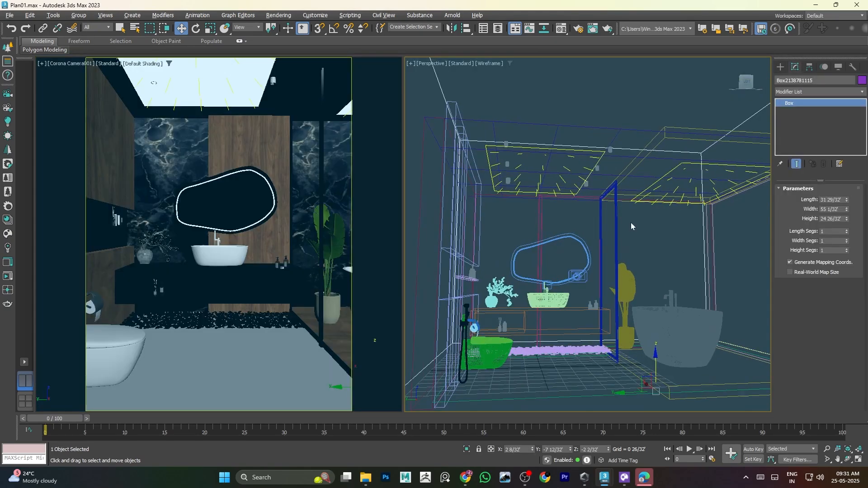
scroll(631, 222, up, 5)
scroll(630, 222, down, 5)
alt+middle_drag(631, 222, 749, 147)
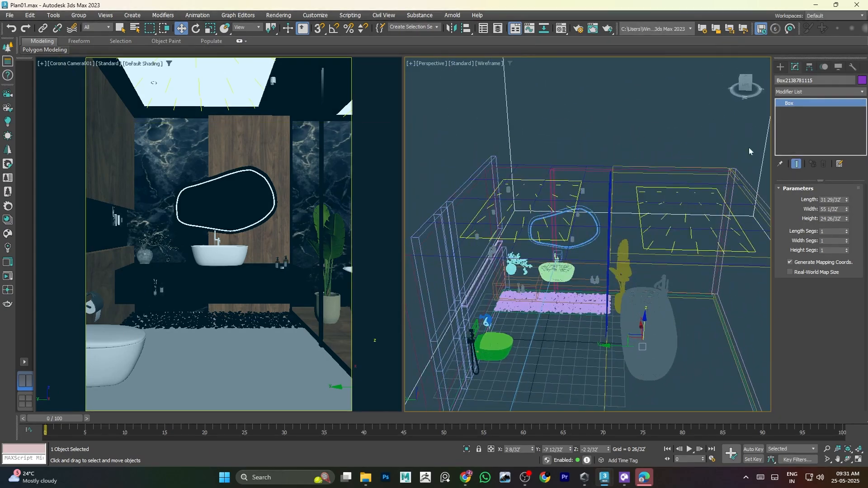
click(782, 68)
click(780, 81)
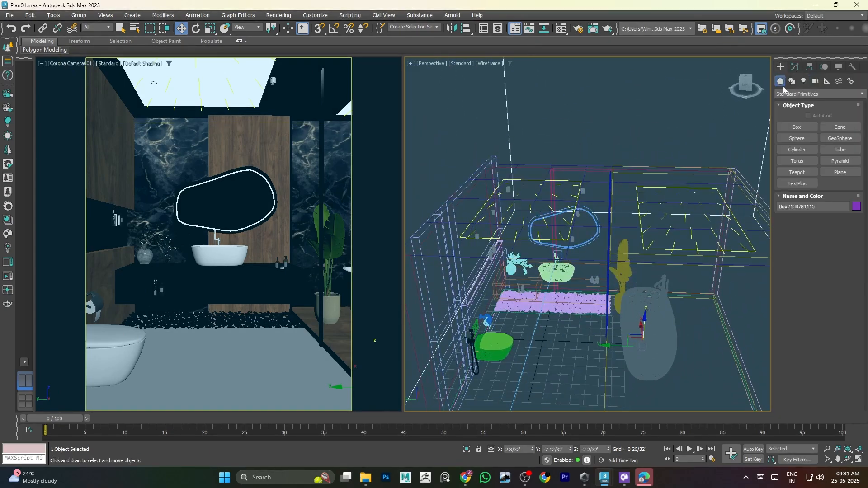
key(m)
click(376, 329)
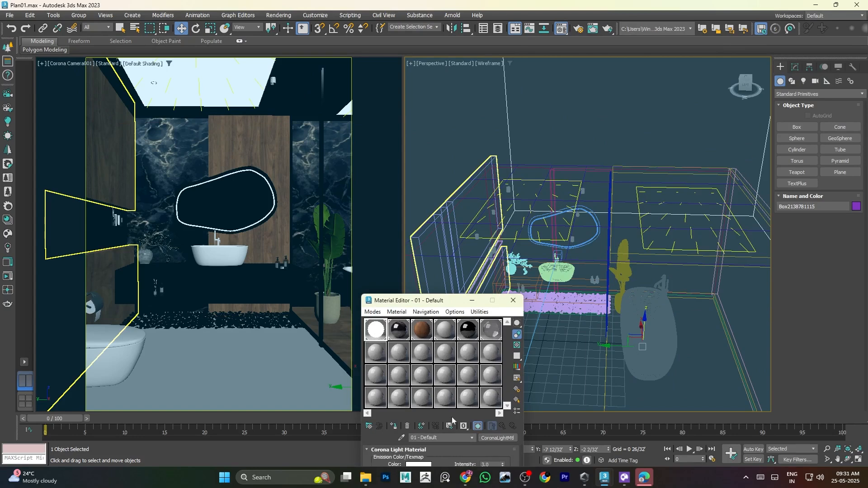
click(394, 429)
click(513, 301)
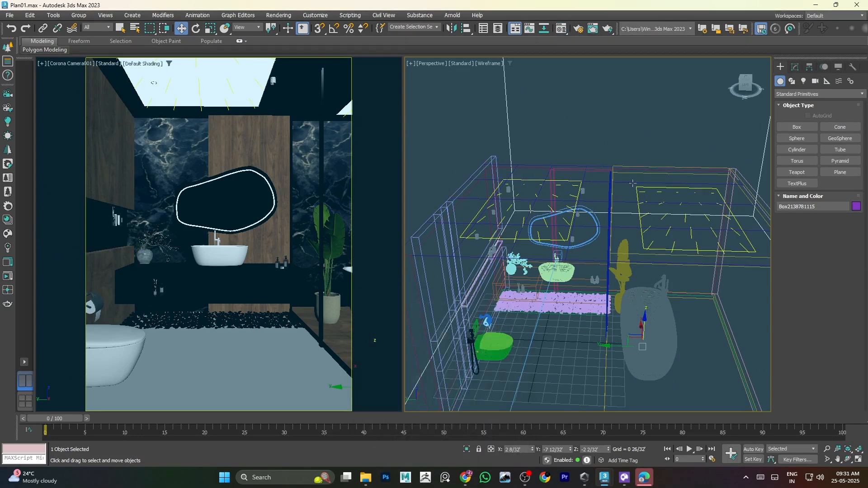
Display the perspective view in Default Shading and convert the enclosing box to an Editable Poly.
scroll(587, 237, down, 6)
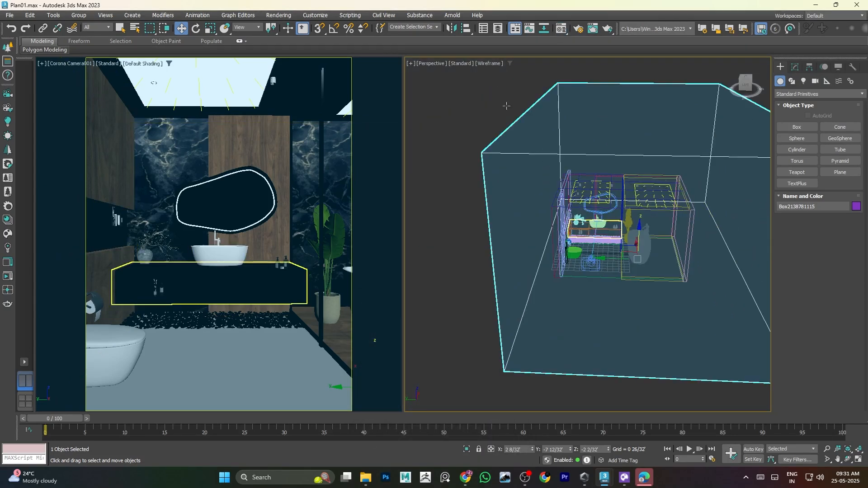
click(506, 105)
click(490, 62)
click(506, 72)
click(520, 286)
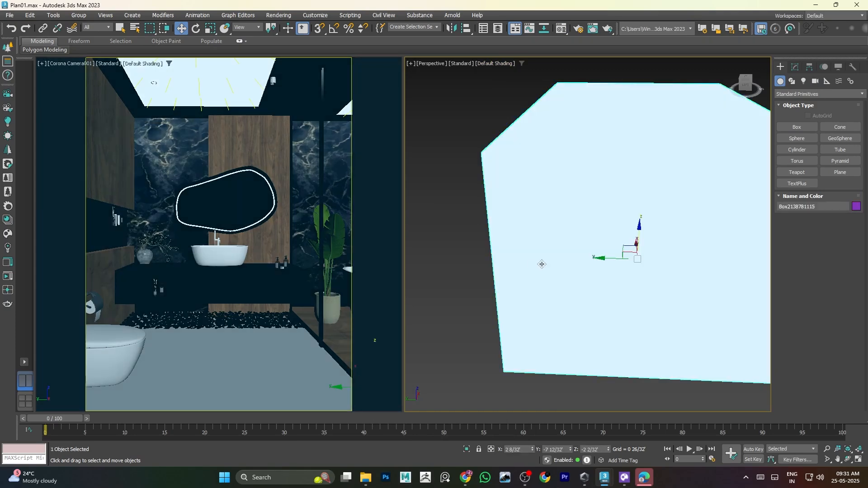
right_click(542, 262)
mouse_move(591, 380)
click(640, 383)
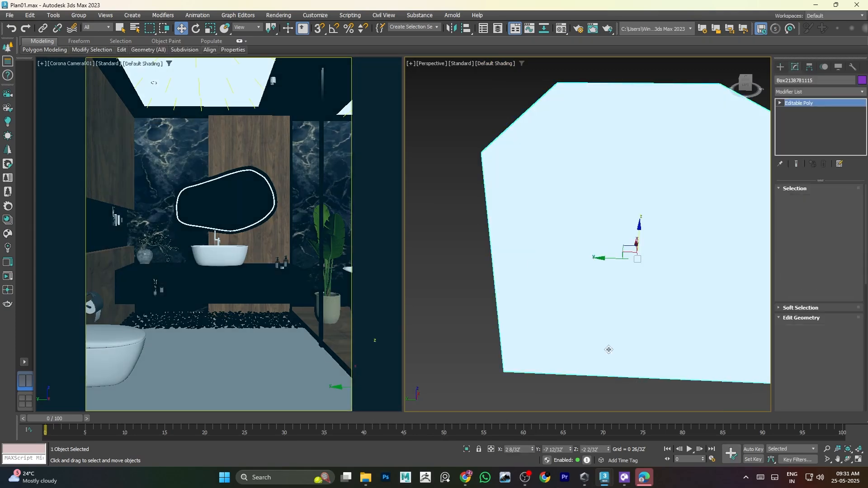
scroll(619, 362, down, 5)
key(ctrl+a)
click(634, 339)
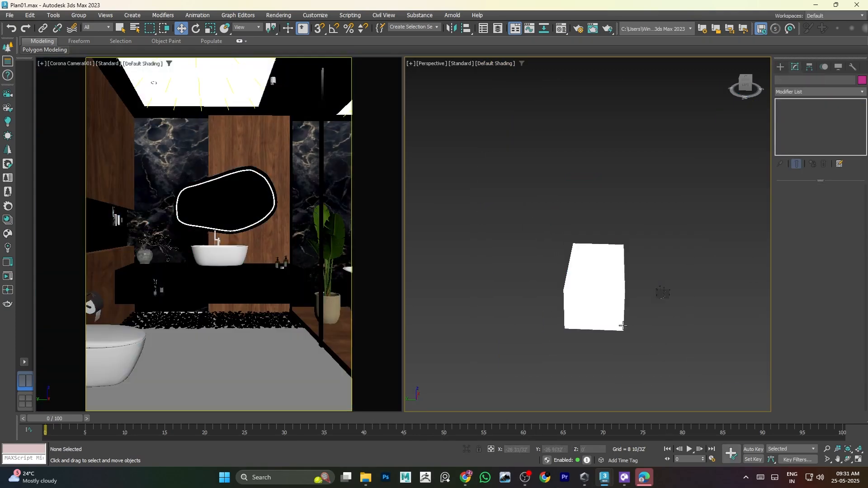
Select all six polygons of the enclosing box and flip their normals.
right_click(603, 310)
click(549, 353)
click(577, 312)
right_click(578, 312)
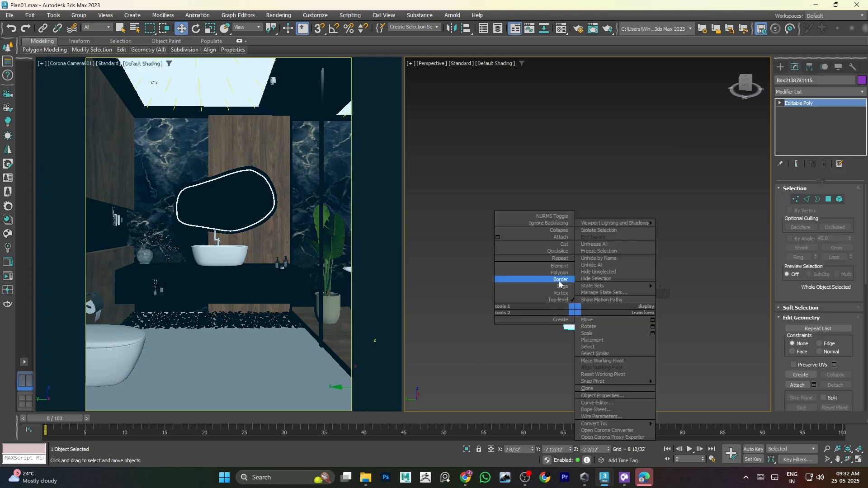
click(560, 273)
drag(646, 346, 550, 218)
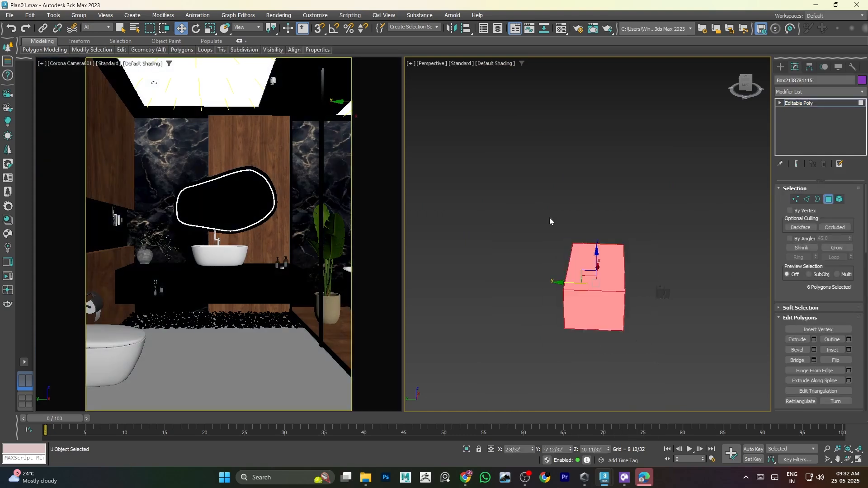
right_click(592, 277)
click(555, 350)
click(627, 331)
scroll(618, 310, up, 8)
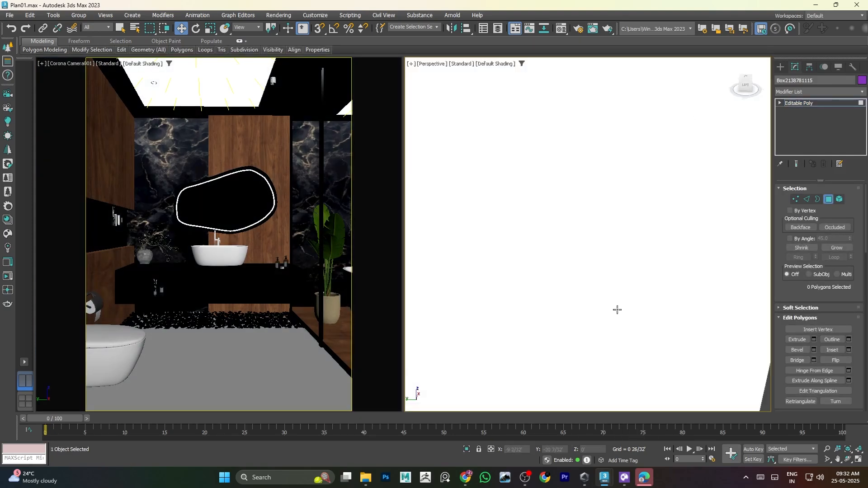
Set a perspective view inside the bathroom, return the enclosing box to object level and open the material editor.
key(c)
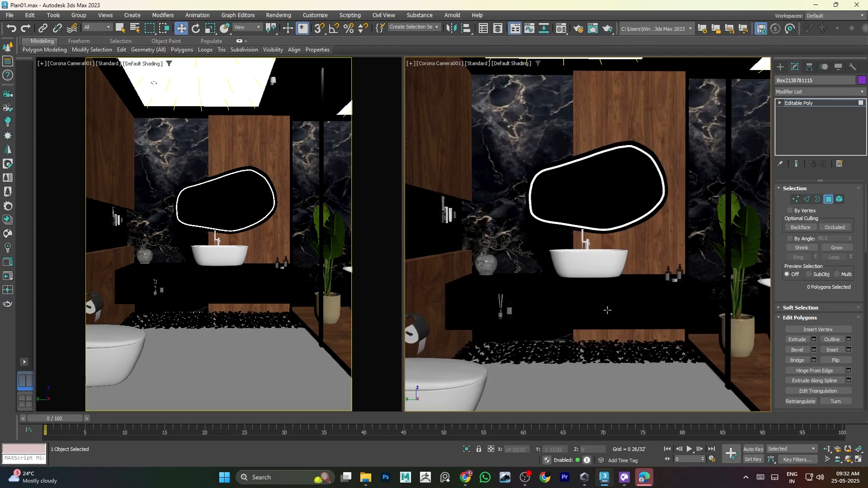
key(p)
scroll(602, 291, up, 3)
scroll(602, 290, down, 5)
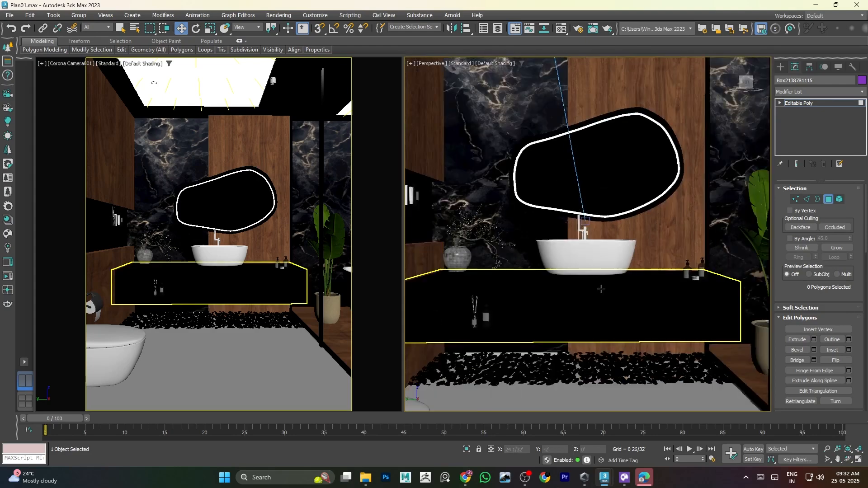
alt+middle_drag(601, 291, 564, 295)
click(580, 192)
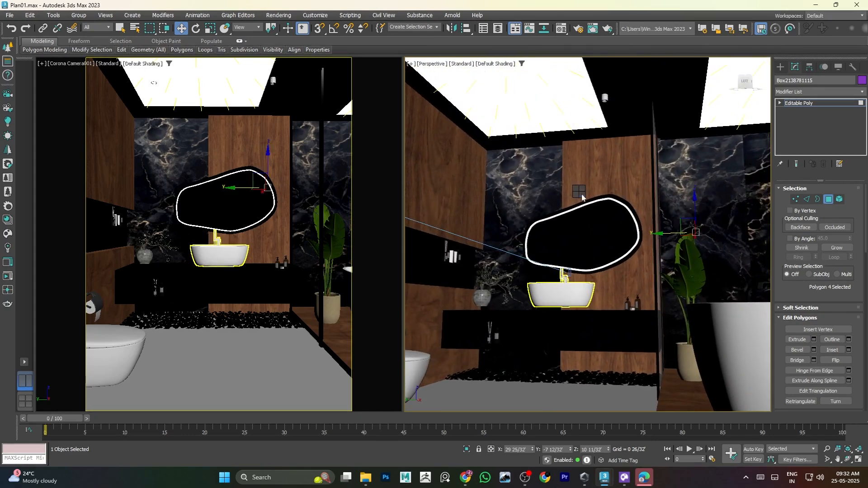
right_click(579, 191)
click(562, 182)
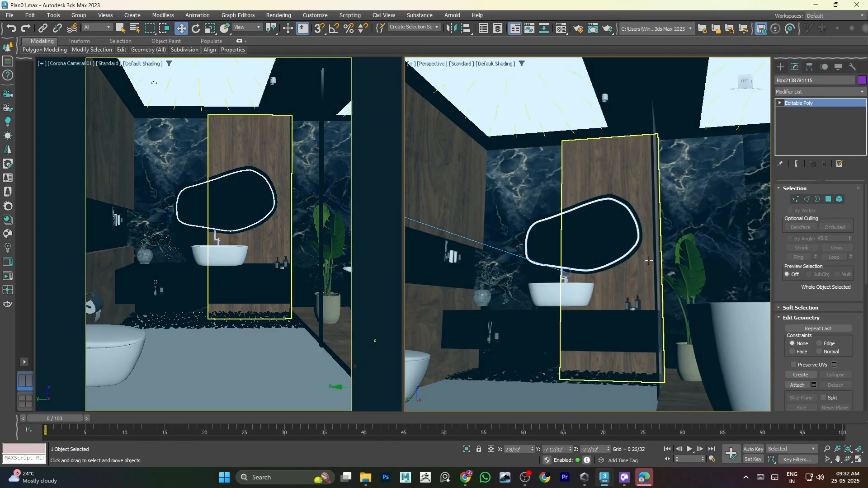
click(654, 279)
key(m)
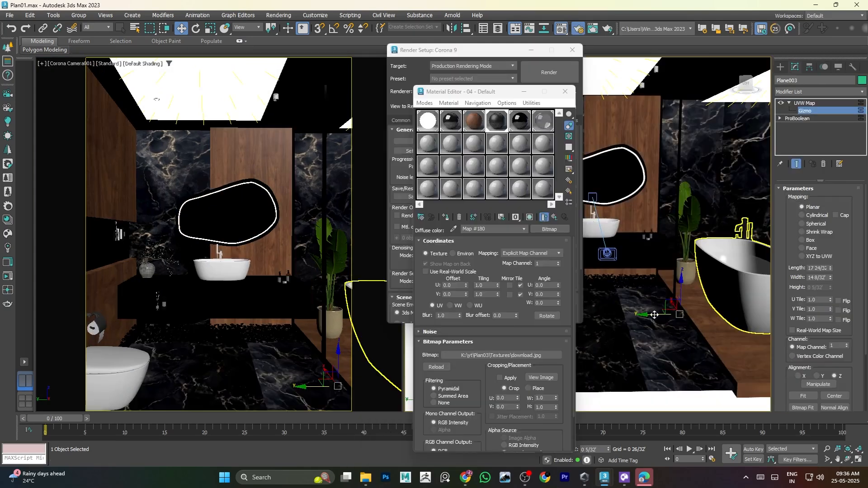
Shift the UVW Map gizmo of the bathroom floor plane along the Y axis to reposition its marble texture.
drag(654, 315, 632, 315)
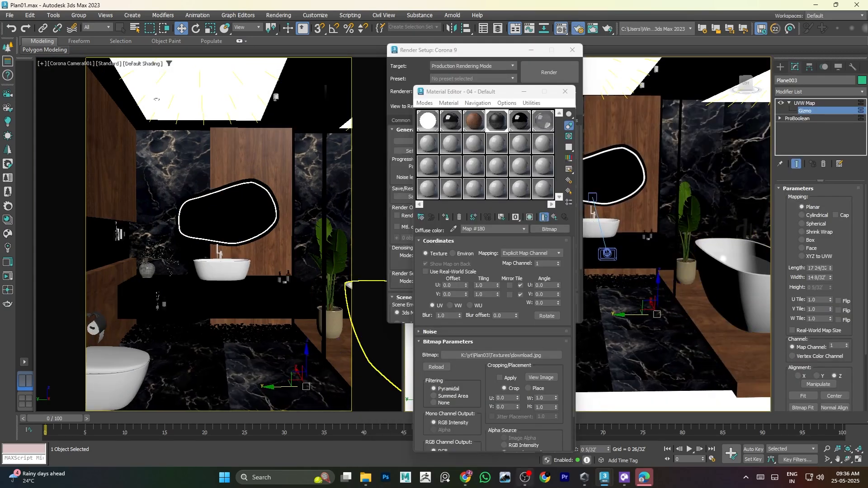
Switch to Pinterest in Chrome, search for "gray golden dark marble" and open the plain dark grey marble pin.
click(466, 478)
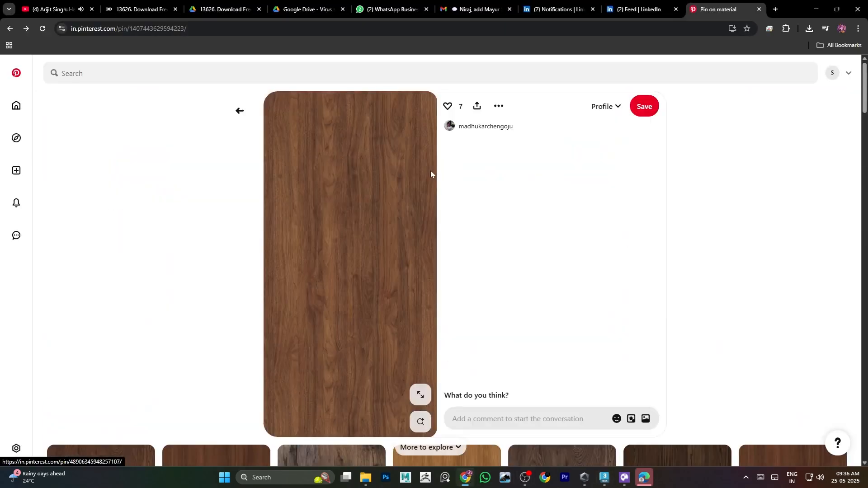
key(alt+Left)
click(324, 73)
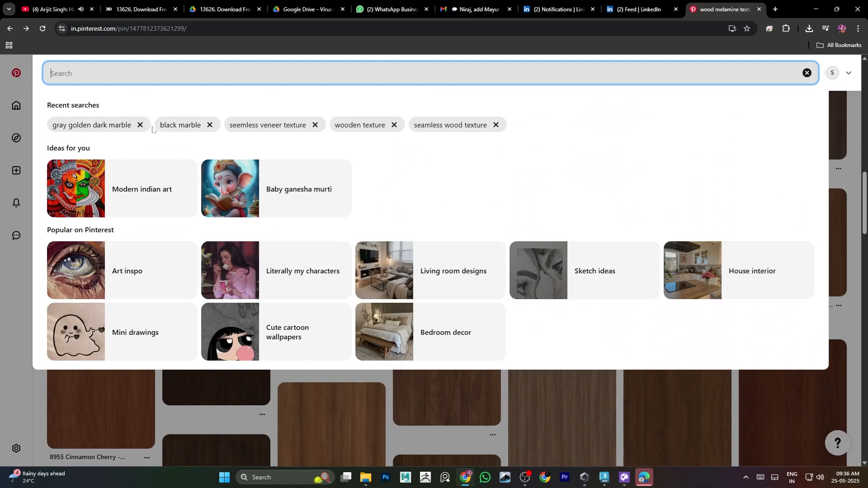
click(129, 126)
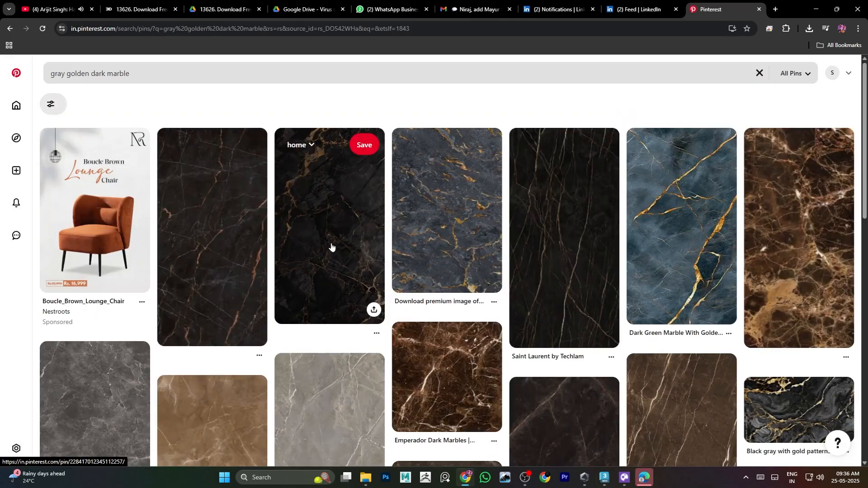
click(115, 407)
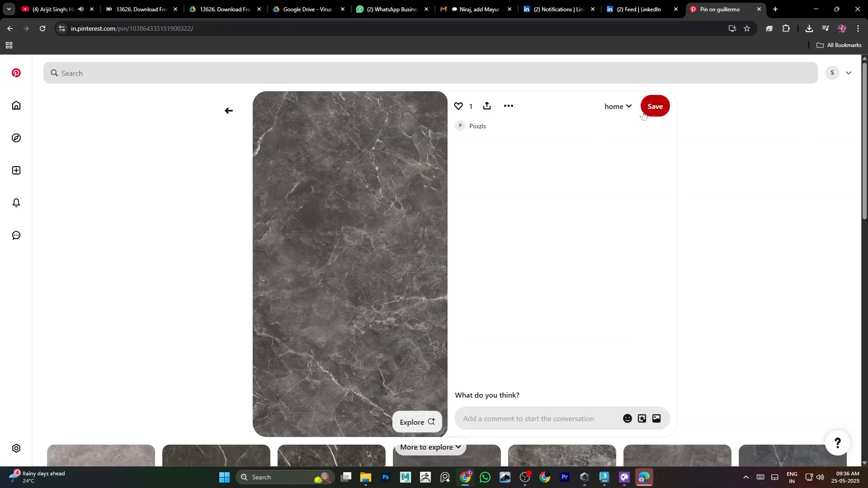
Save the grey marble pin to the home board and download its image.
click(645, 114)
click(508, 106)
click(501, 134)
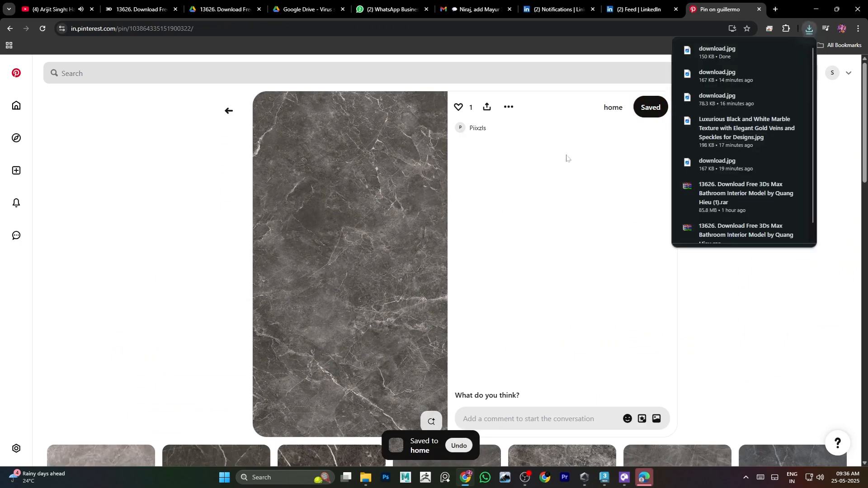
Show the downloaded marble image in the Downloads folder and rename it as marble.
click(777, 50)
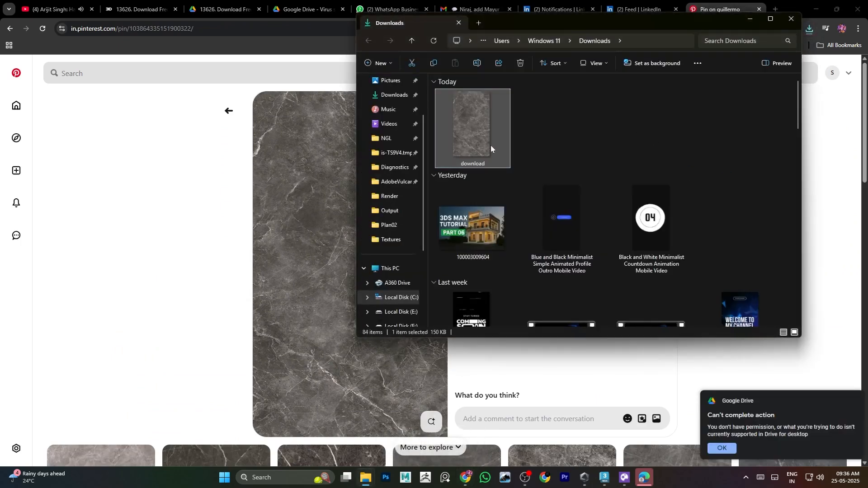
right_click(475, 165)
click(541, 145)
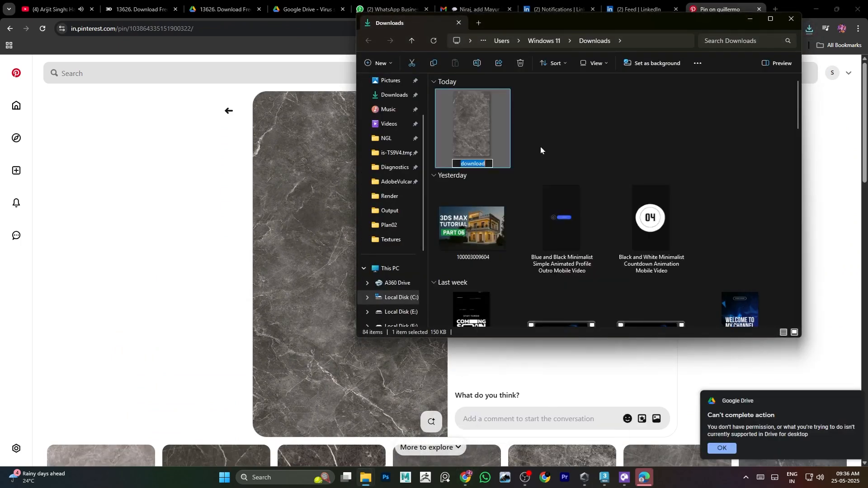
text(marble)
key(Return)
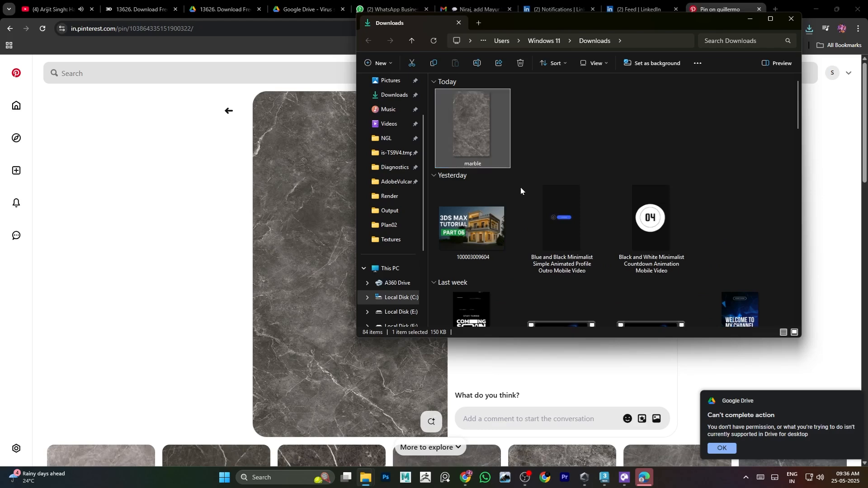
Open the Plan03 Textures folder in File Explorer and switch back to 3ds Max.
click(391, 240)
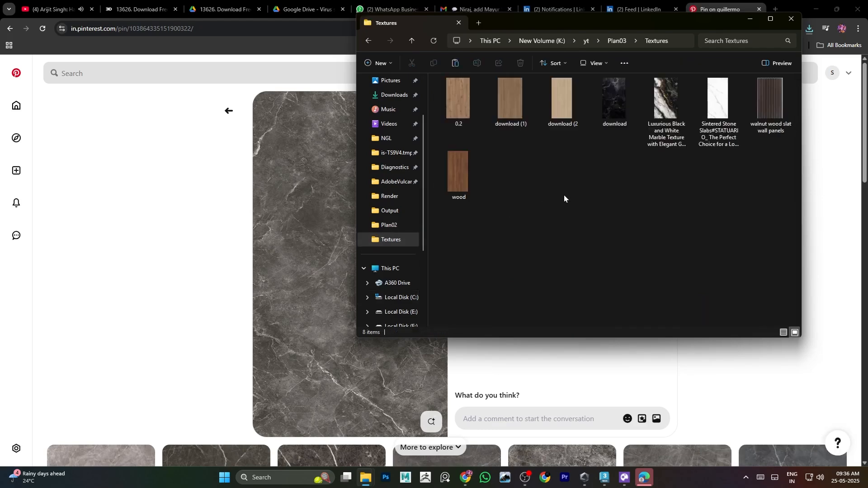
key(alt+Tab)
key(alt+Tab)
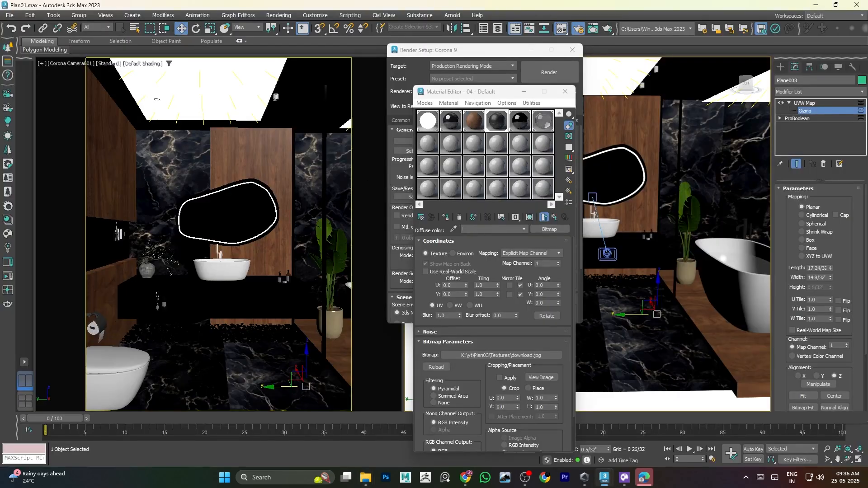
Swap the floor material's diffuse bitmap to marble.jpg and uniformly scale the floor's UVW Map gizmo.
double_click(496, 125)
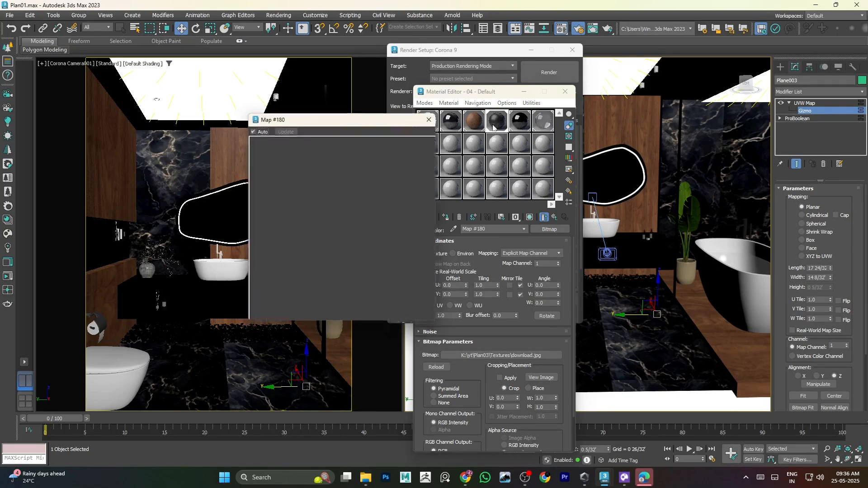
click(433, 117)
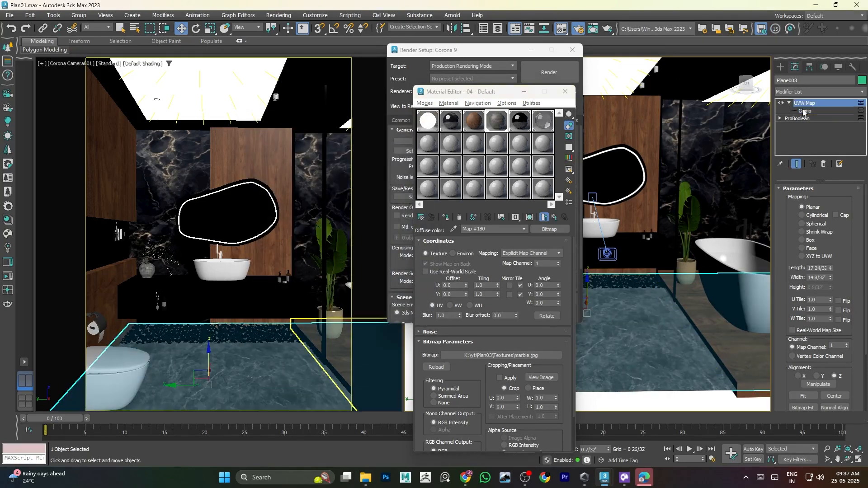
click(803, 112)
key(z)
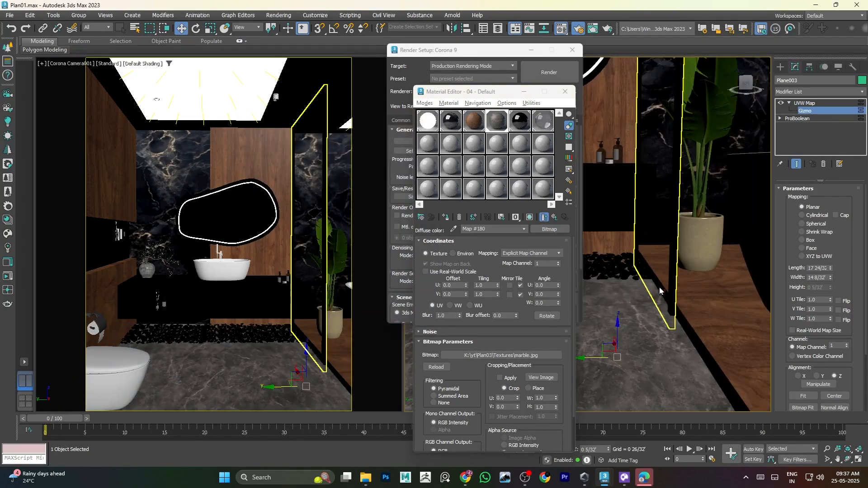
middle_drag(659, 291, 737, 254)
scroll(713, 267, down, 3)
key(r)
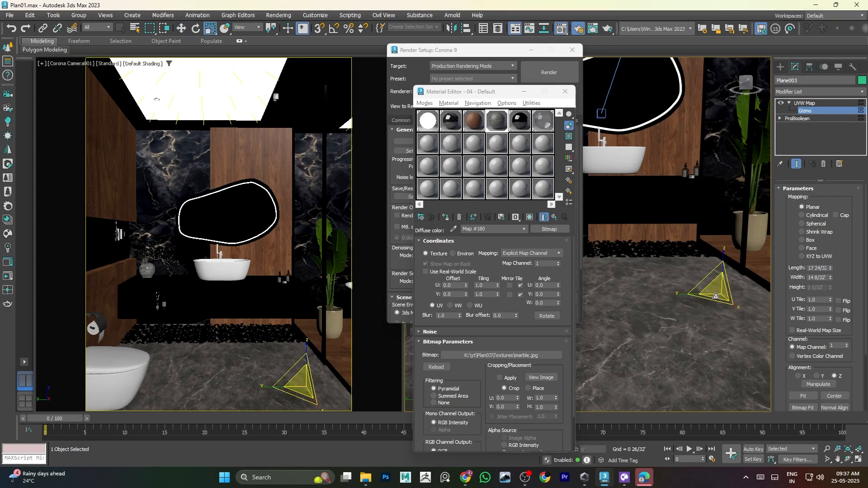
drag(714, 288, 671, 446)
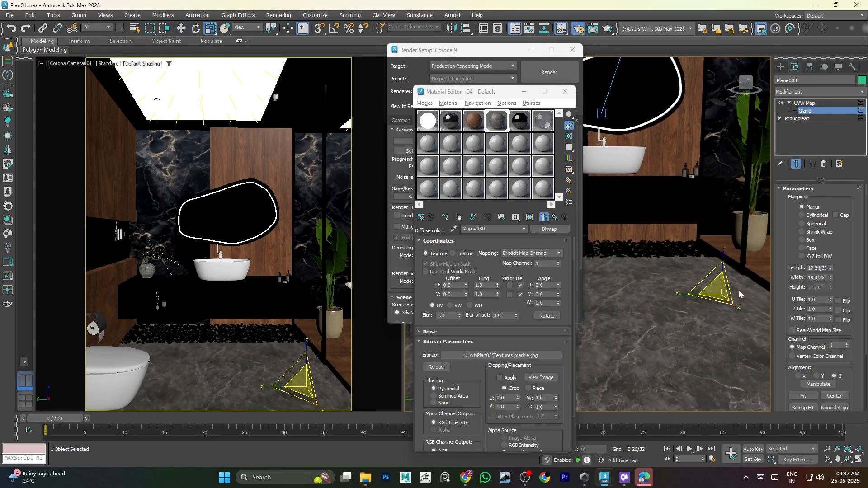
Assign the grey marble material 04 - Default to the floating vanity counter below the mirror.
click(669, 208)
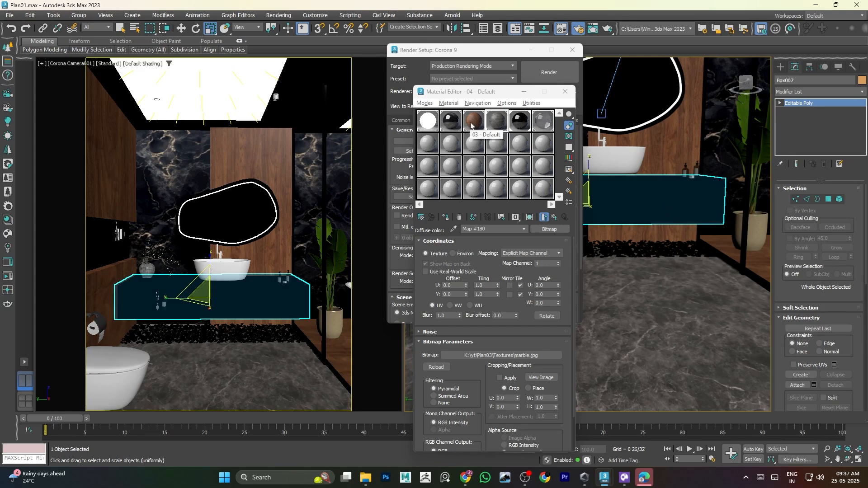
click(456, 196)
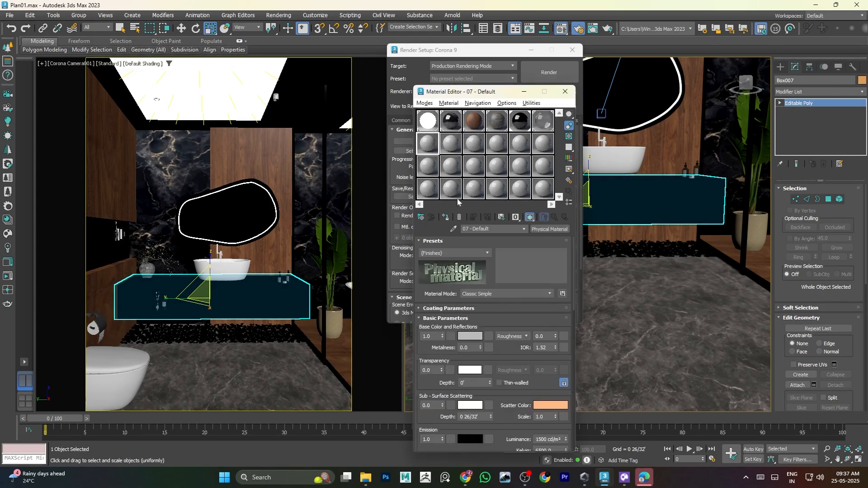
click(493, 129)
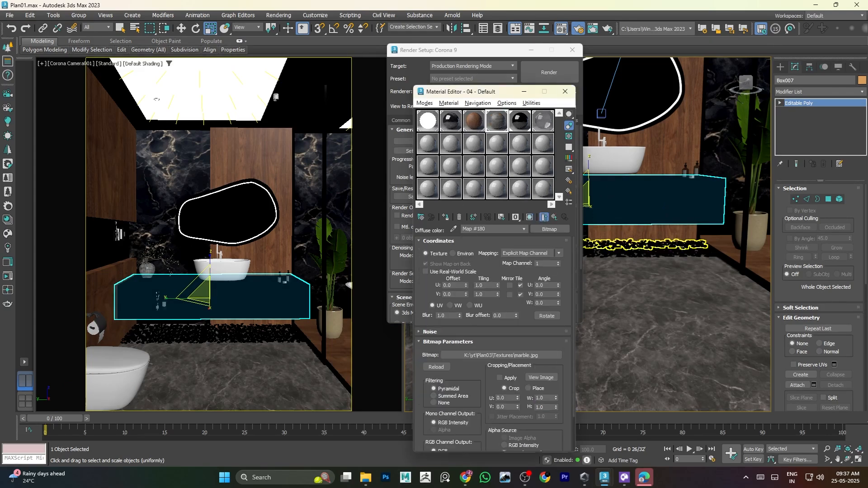
click(445, 217)
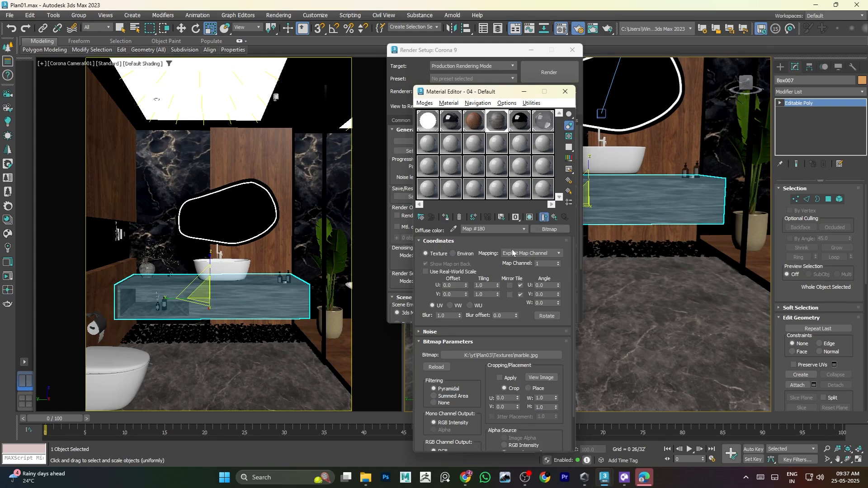
Add a UVW Map modifier with Box mapping to the vanity counter and scale its gizmo to fit the marble.
click(805, 92)
text(uvw)
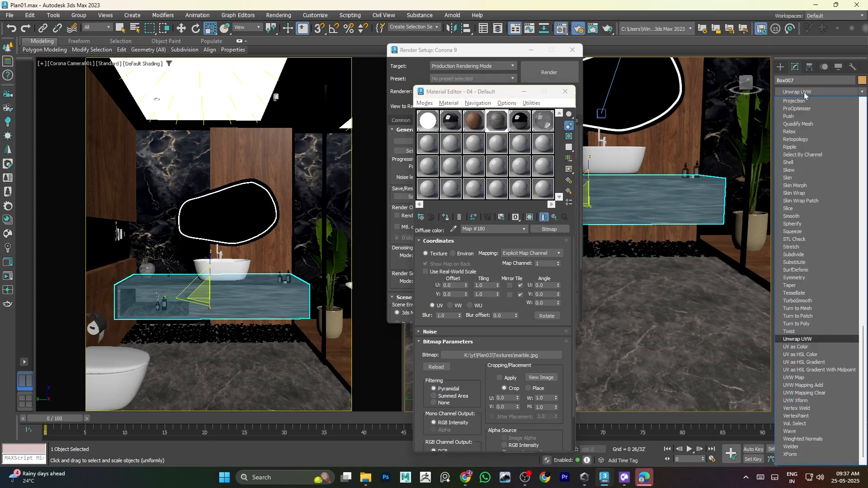
click(799, 379)
click(802, 240)
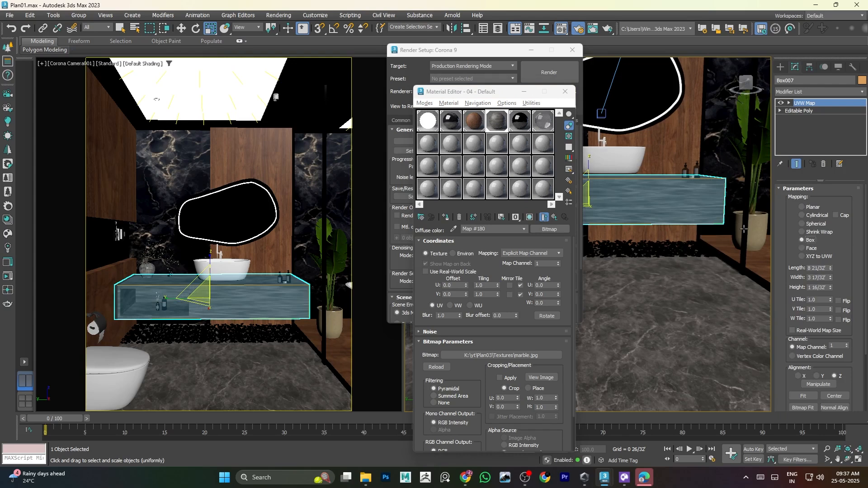
middle_drag(640, 248, 692, 250)
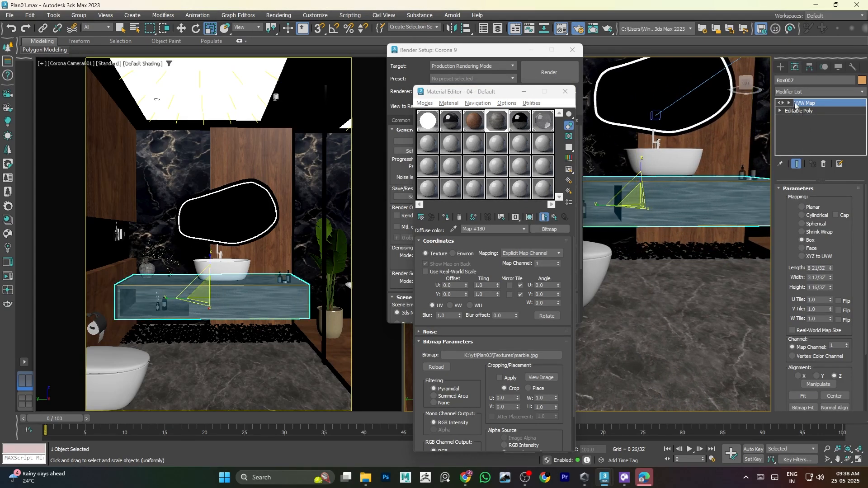
click(804, 112)
drag(660, 189, 773, 203)
drag(642, 195, 681, 129)
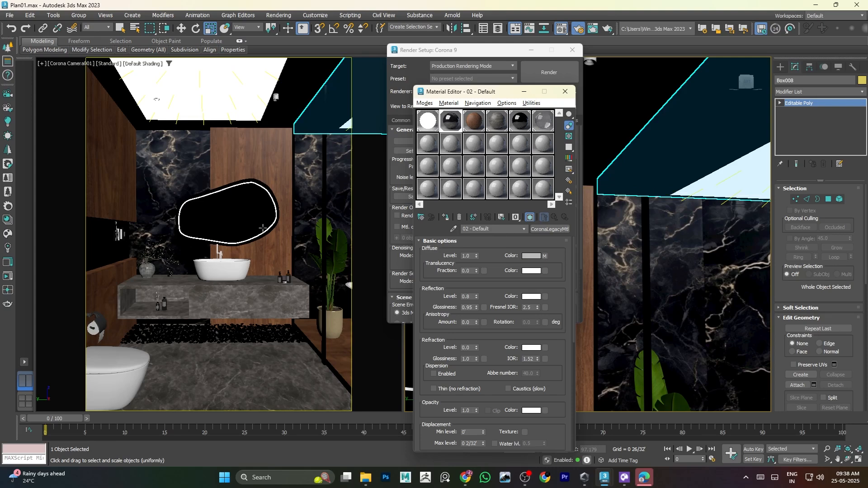
Assign the unused material 07 - Default to the organic-shaped mirror above the basin.
click(271, 218)
middle_click(657, 280)
key(z)
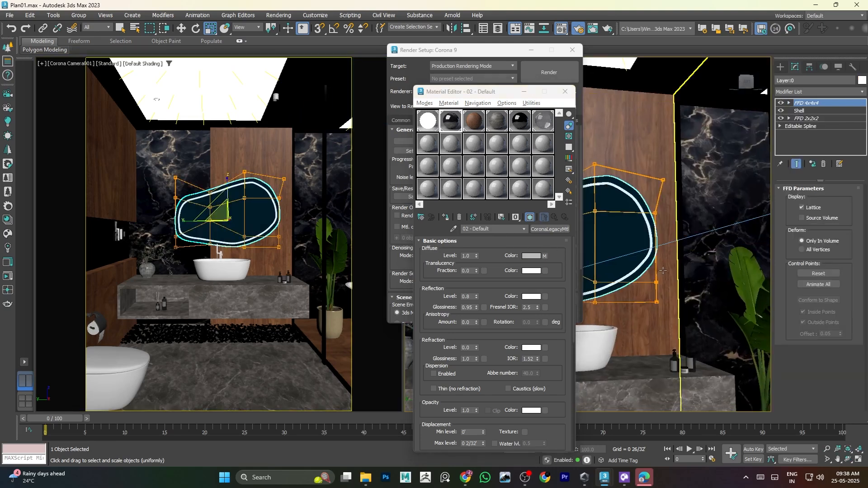
mouse_move(657, 281)
alt+middle_down()
mouse_move(661, 299)
mouse_move(654, 271)
mouse_move(653, 297)
alt+middle_up()
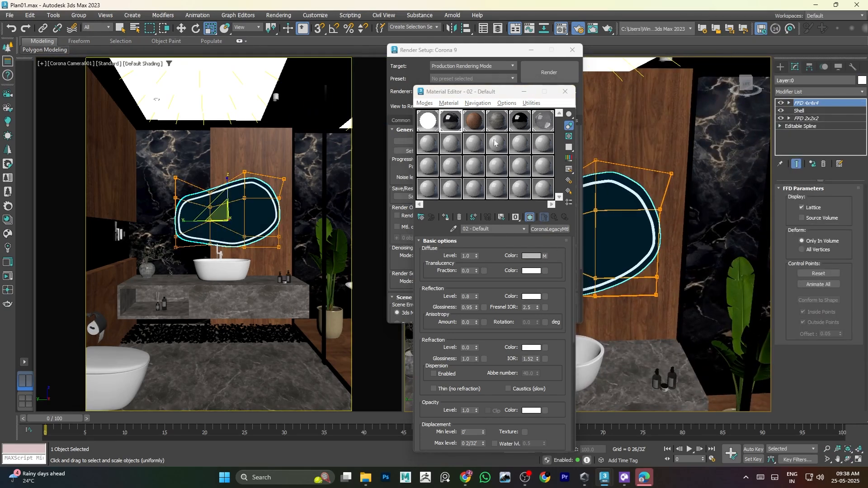
click(435, 144)
click(447, 218)
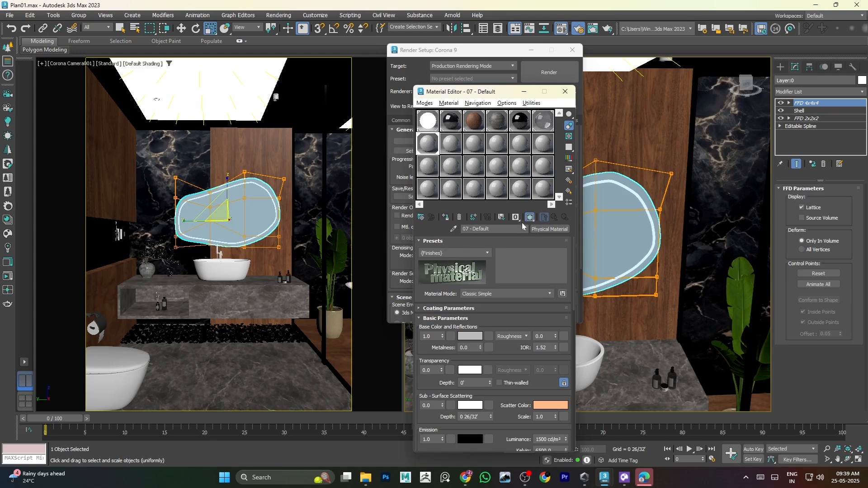
Change the mirror's material type to CoronaPhysicalMtl and apply the Perfect mirror preset.
middle_drag(607, 246, 661, 210)
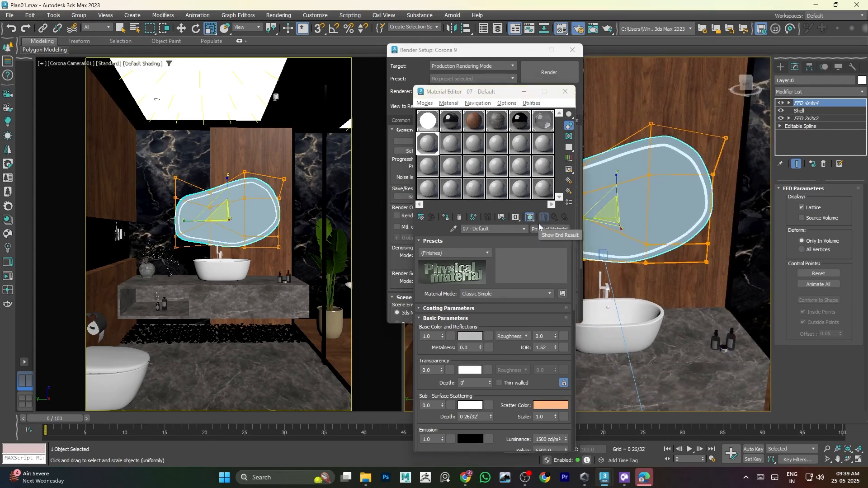
click(539, 230)
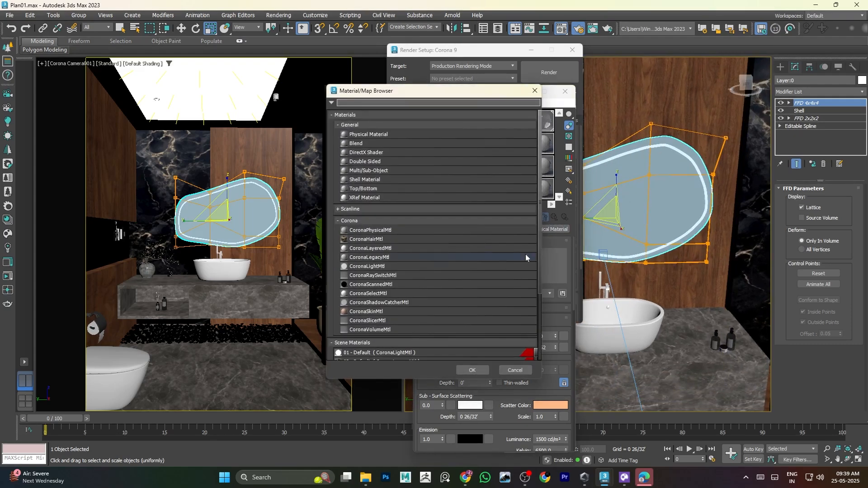
click(385, 233)
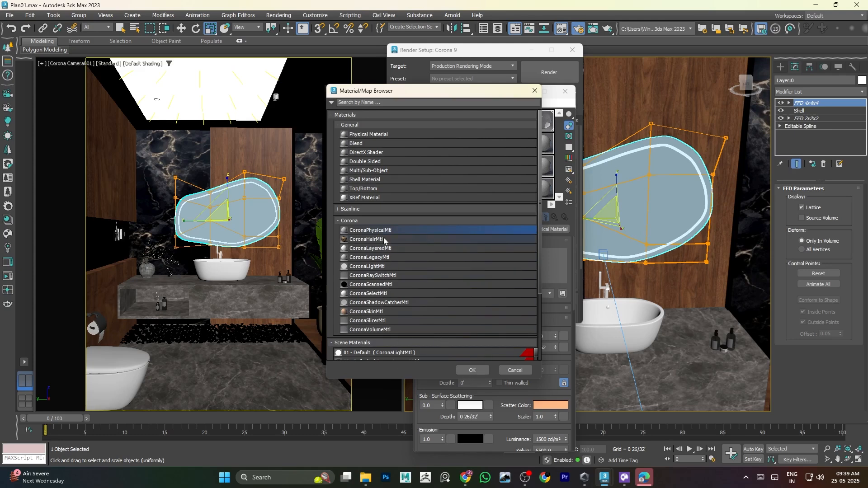
click(472, 370)
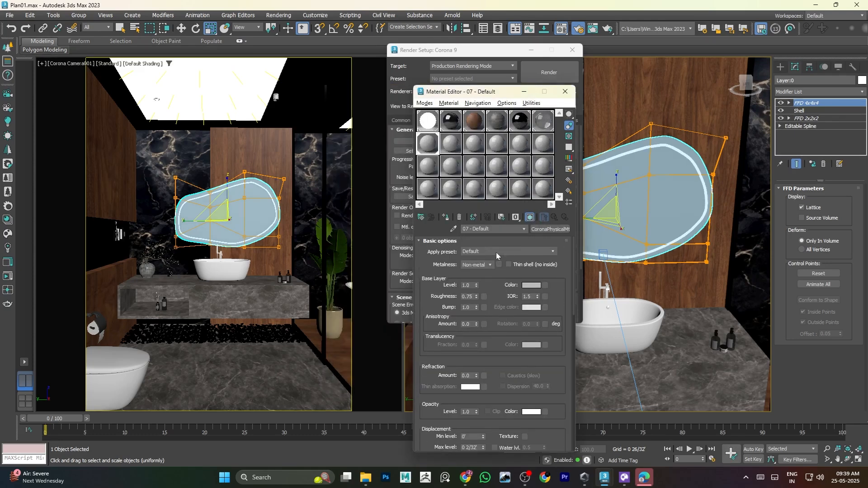
click(506, 253)
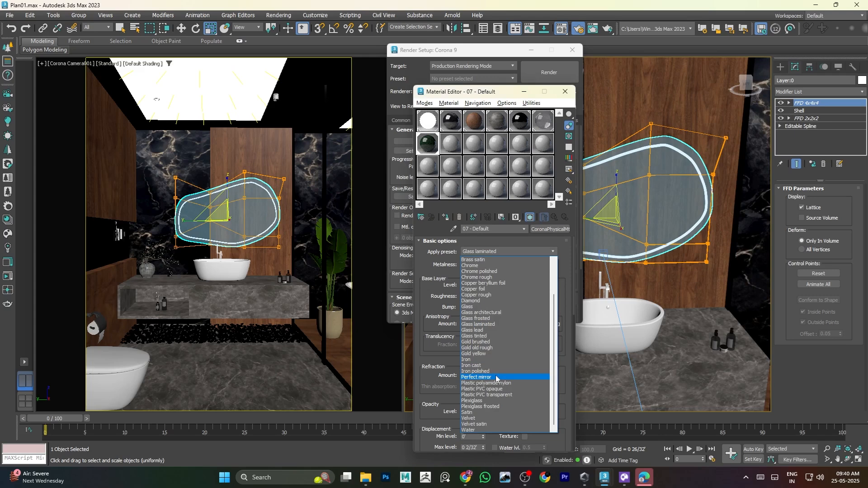
click(496, 377)
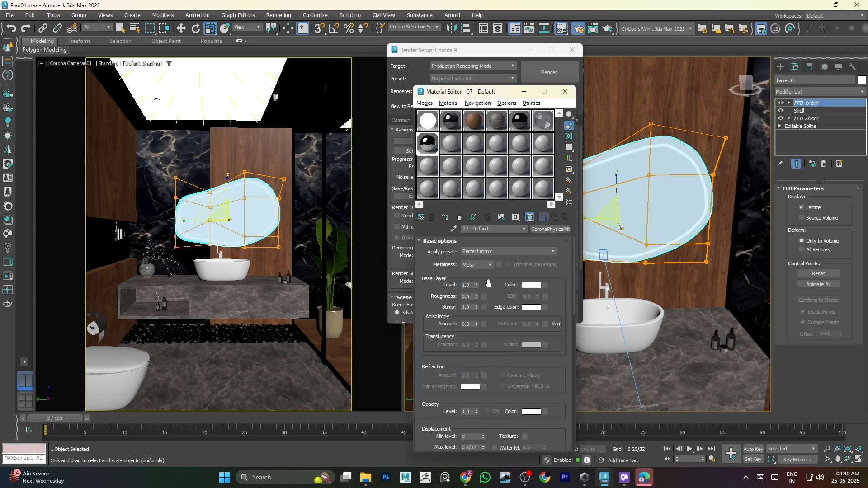
Check the mirror material in an enlarged preview, then close the preview and the Material Editor.
double_click(424, 146)
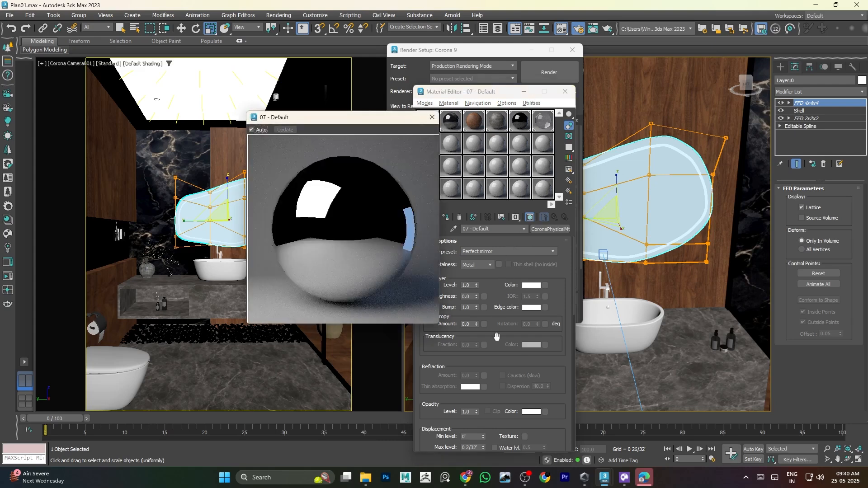
scroll(496, 344, down, 1)
scroll(496, 346, up, 1)
click(431, 118)
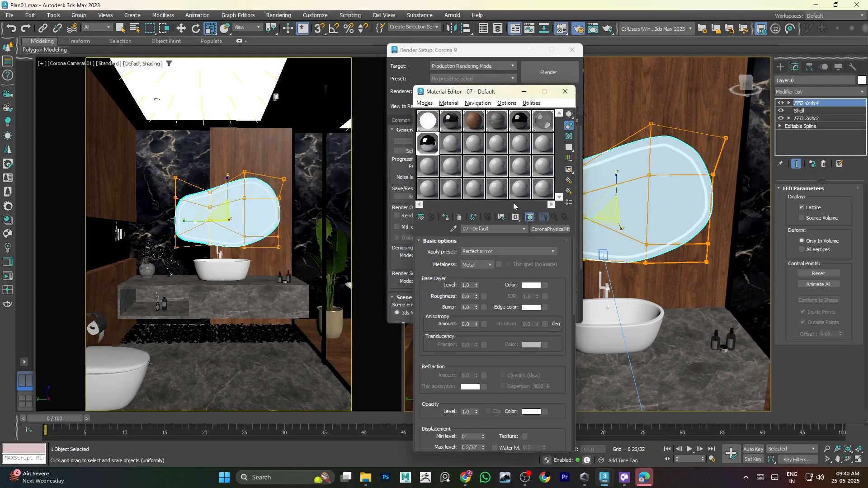
click(566, 92)
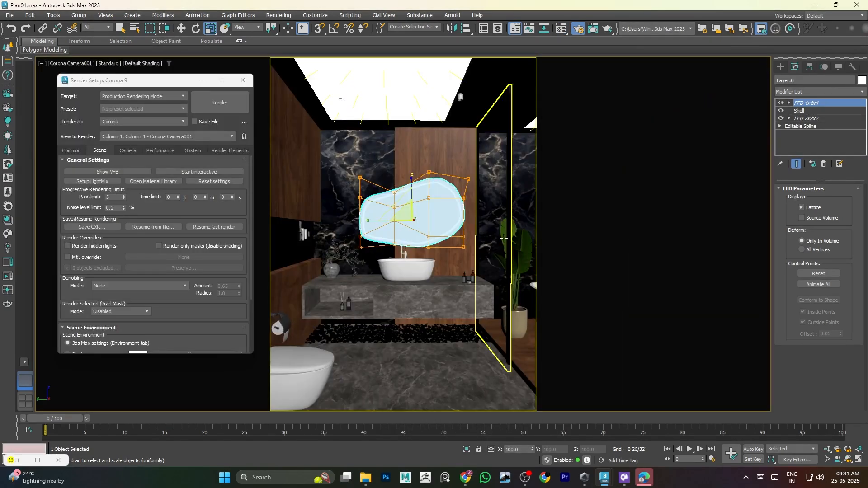
Lower the washbasin with its tap in the perspective view until it rests on the vanity countertop.
click(426, 265)
key(p)
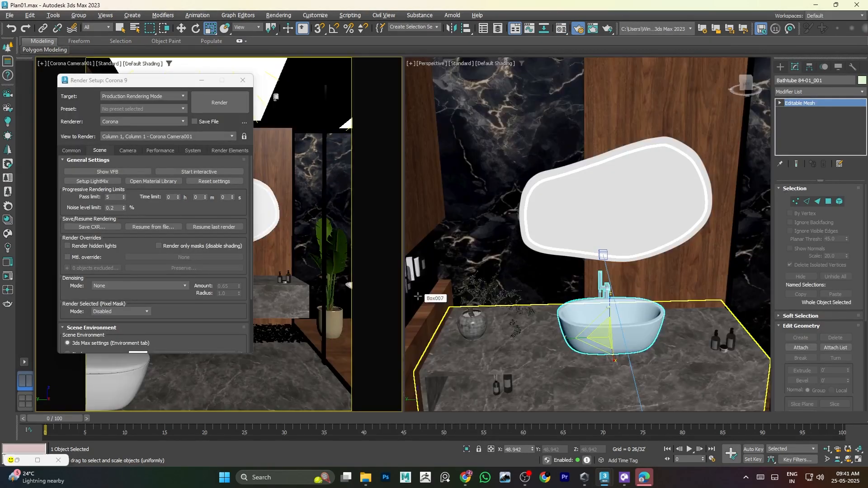
scroll(576, 297, up, 5)
middle_drag(576, 297, 547, 273)
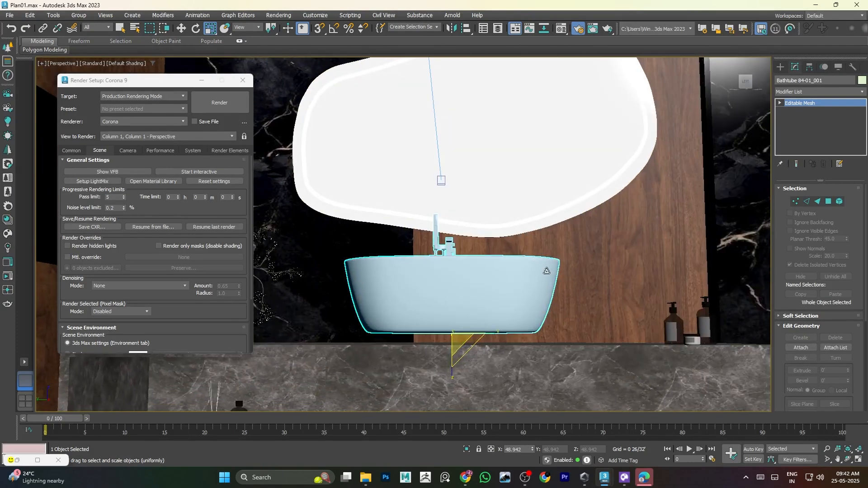
key(w)
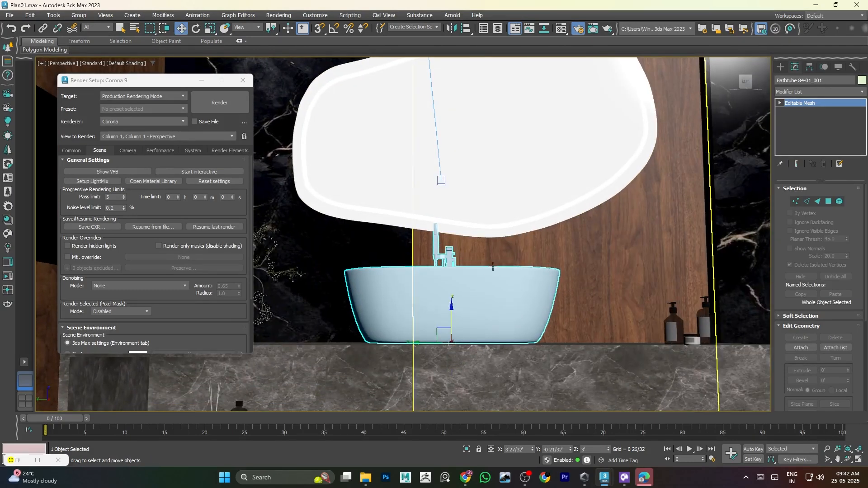
scroll(450, 297, down, 4)
click(434, 163)
click(381, 120)
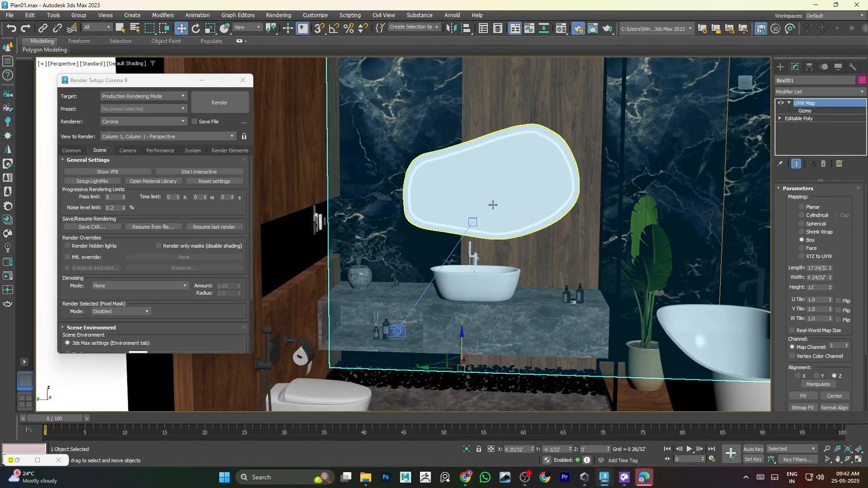
alt+middle_drag(493, 205, 553, 257)
click(554, 257)
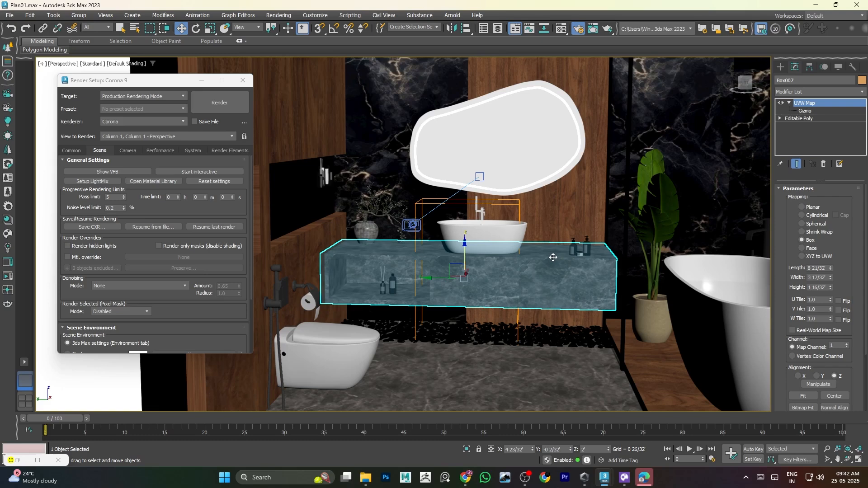
click(558, 218)
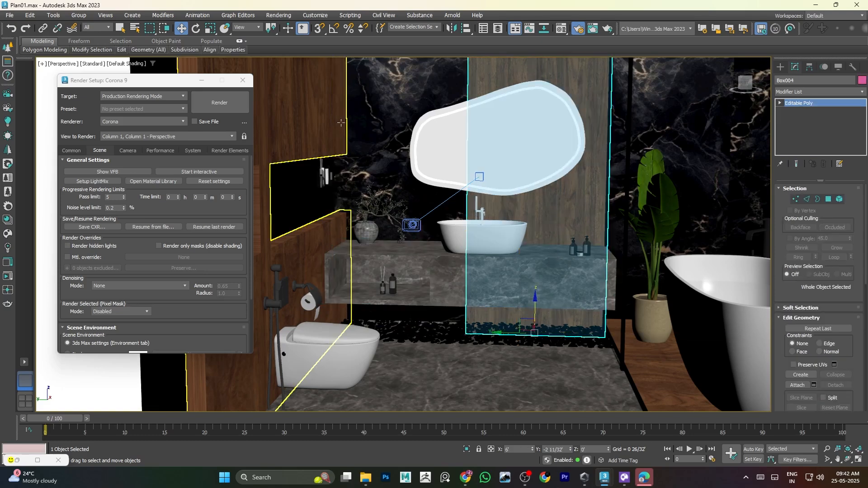
click(332, 119)
Switch to Pinterest in the browser and search for "seemles wood texture".
key(alt+Tab)
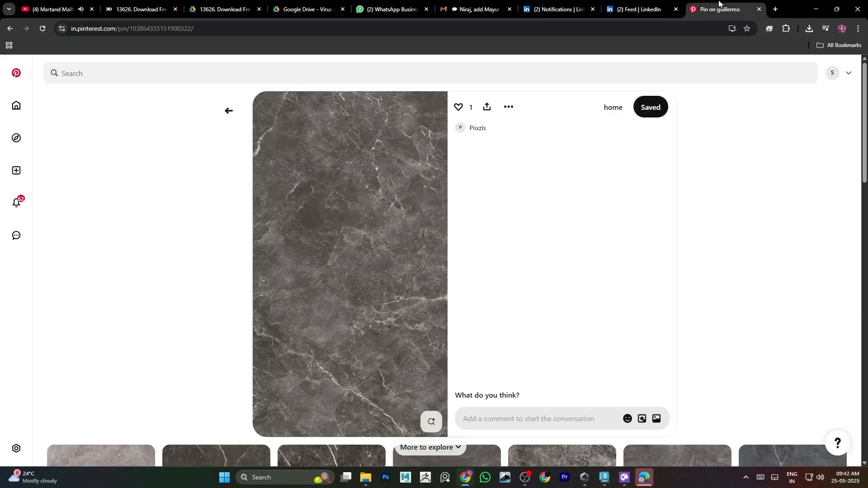
scroll(383, 204, down, 8)
click(344, 73)
text(wood)
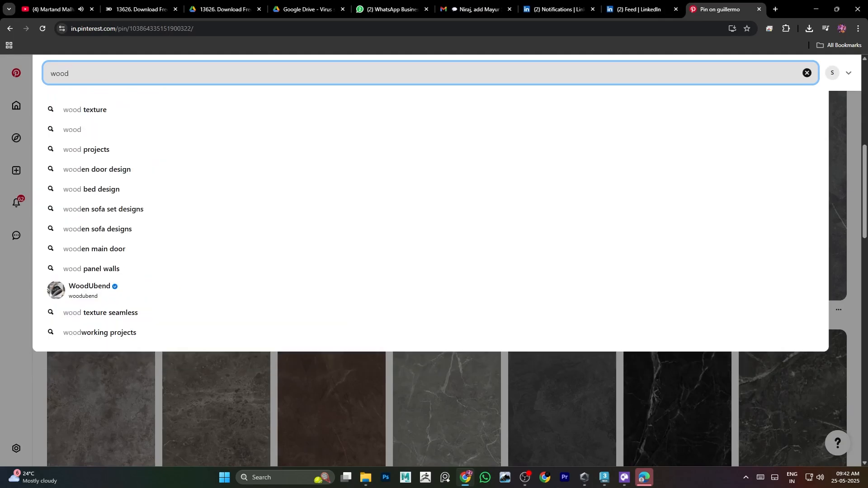
key(Down)
key(Return)
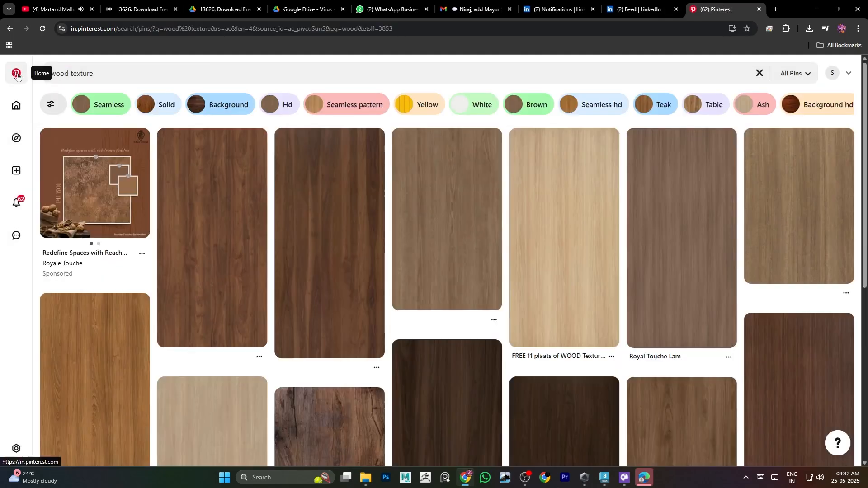
click(51, 73)
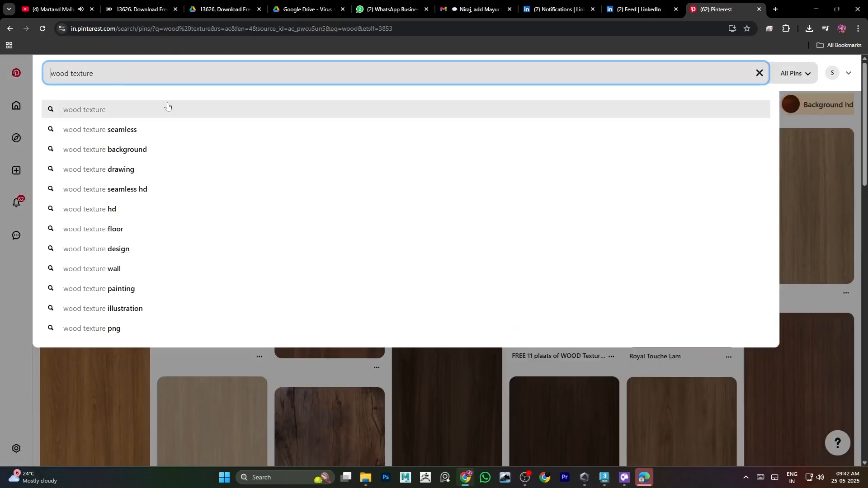
text(seemles)
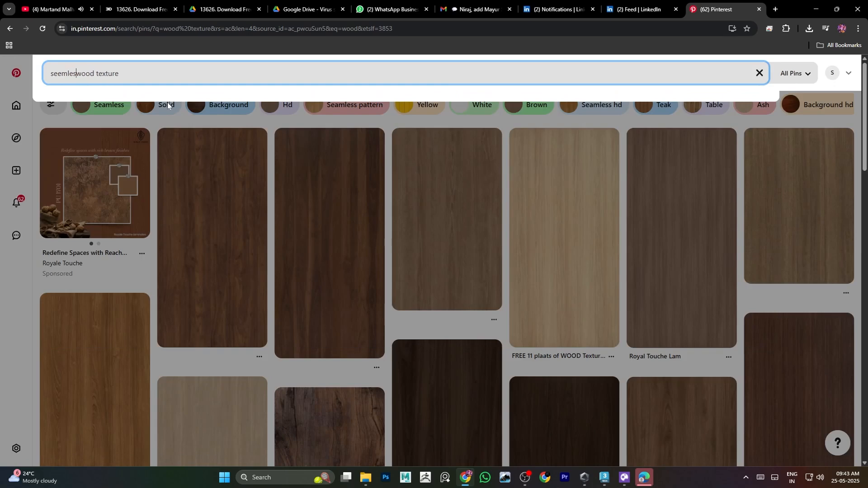
key(Return)
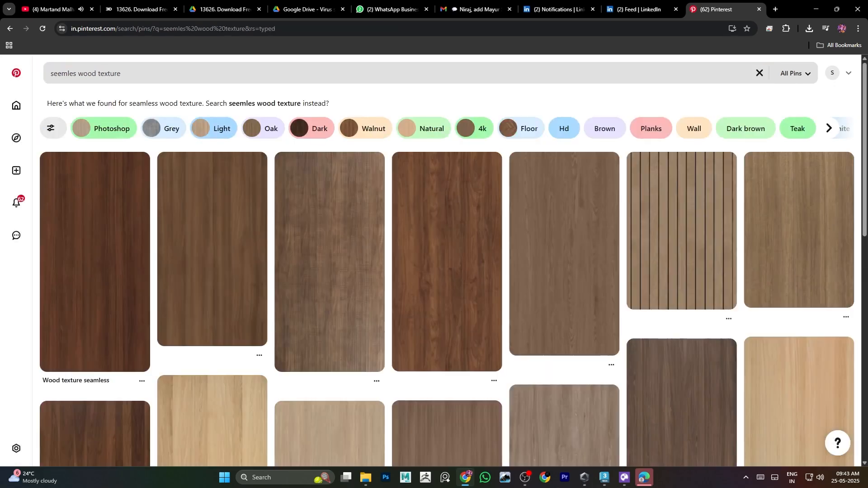
Open the light brown wood plank texture with thin black vertical grooves and download its image.
click(652, 208)
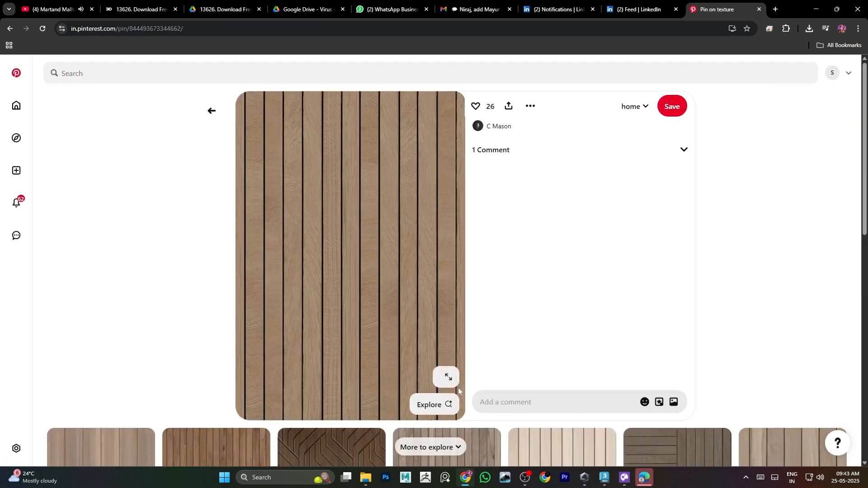
click(530, 106)
click(539, 133)
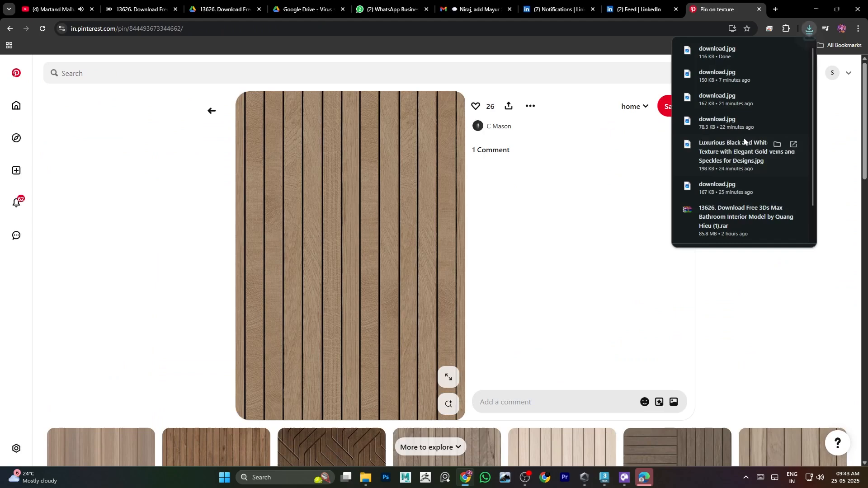
Rename the downloaded wood image as Wood0 and move it into the project's Textures folder.
click(783, 51)
right_click(464, 151)
key(F2)
text(Wood0)
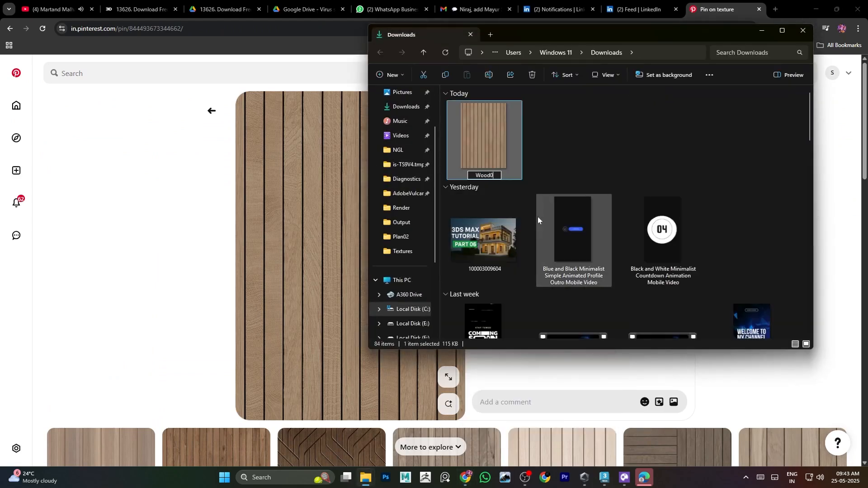
key(Return)
click(402, 251)
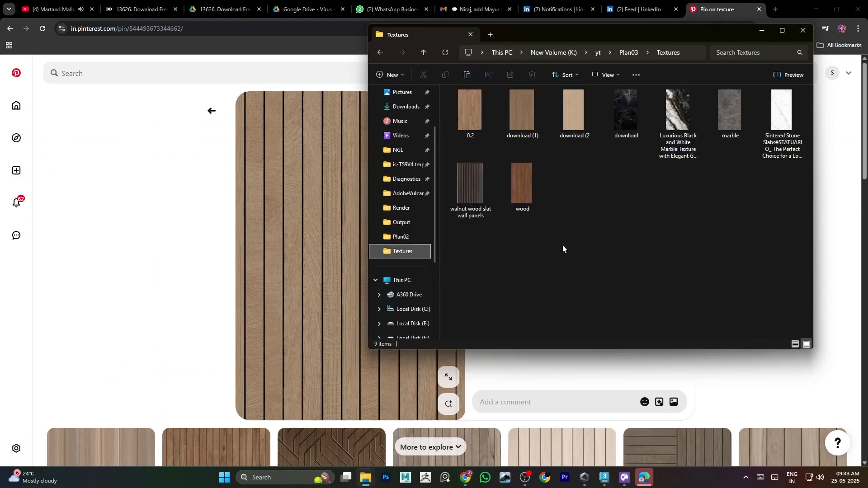
key(ctrl+v)
Find the brown stacked-stone wall texture among the related pins and download its image.
click(220, 269)
scroll(311, 264, down, 15)
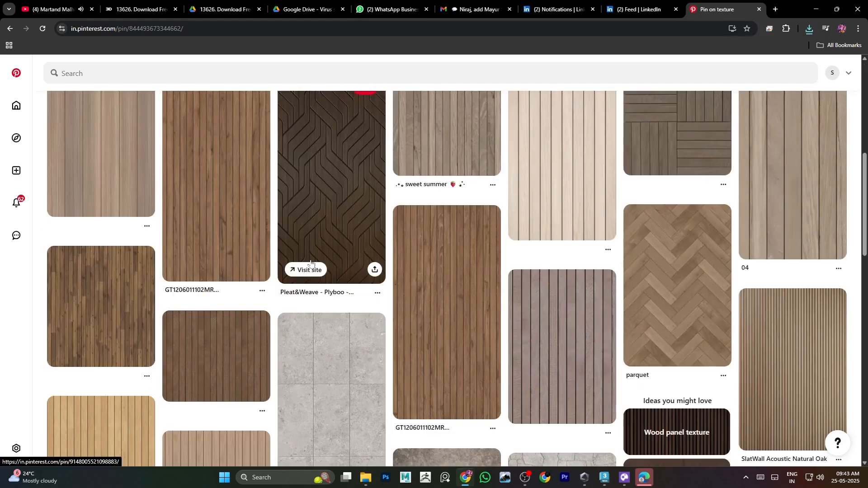
scroll(312, 262, down, 5)
click(110, 368)
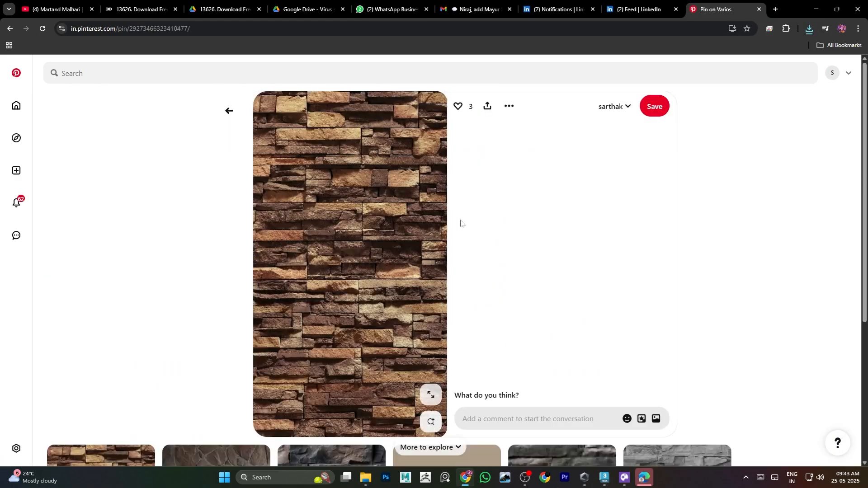
click(508, 107)
click(509, 164)
Show the downloaded stacked-stone image in its folder and rename it as Stone.
click(774, 56)
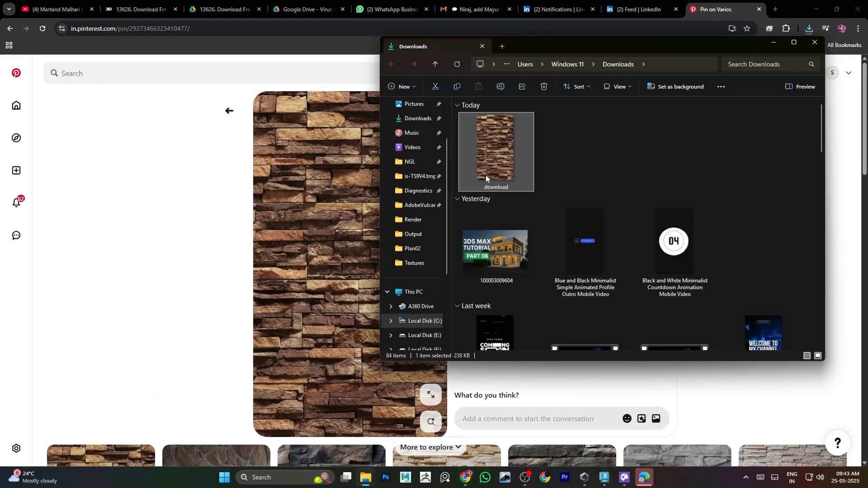
right_click(495, 189)
click(562, 142)
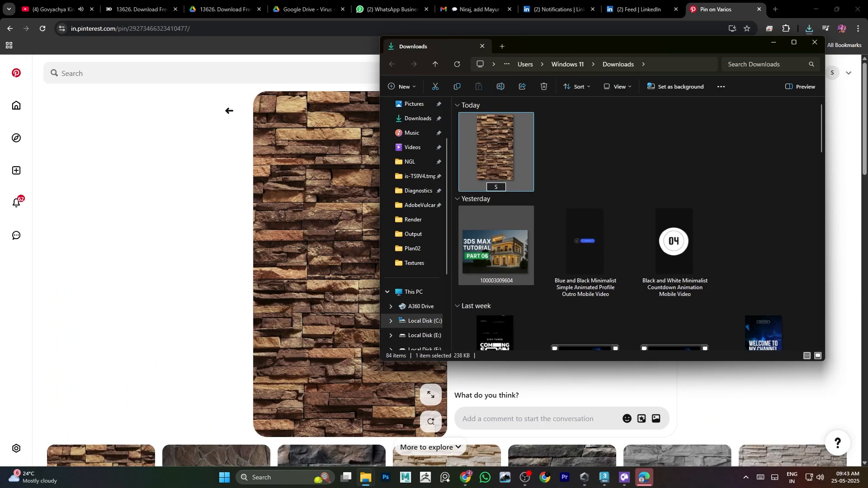
text(Stone)
key(Return)
Look through the related stone textures and open a dark stacked-stone pin to examine similar ones.
click(186, 273)
scroll(186, 273, down, 8)
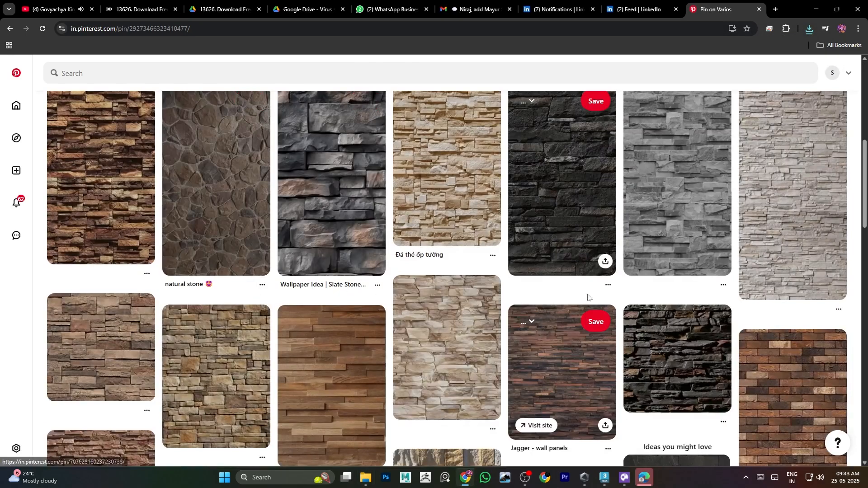
scroll(573, 231, down, 8)
click(573, 231)
scroll(543, 289, down, 10)
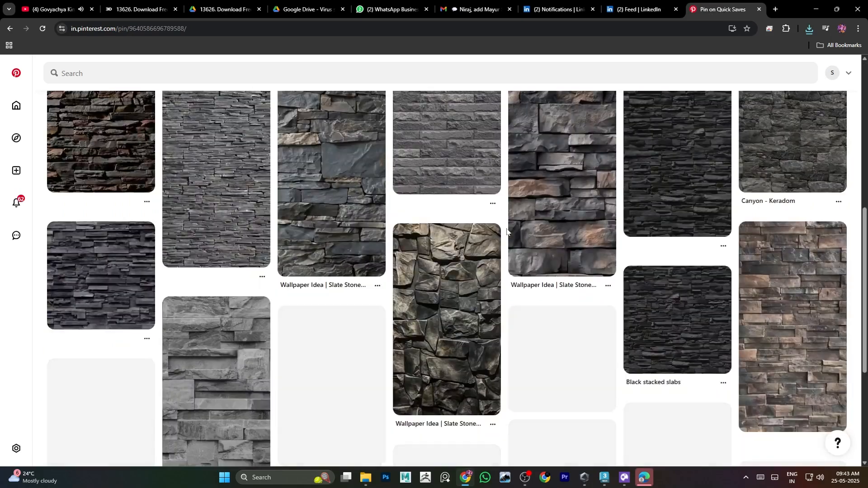
Open the "Black stone wall" pin and examine the related dark stone and wall cladding textures.
click(656, 190)
scroll(529, 145, down, 8)
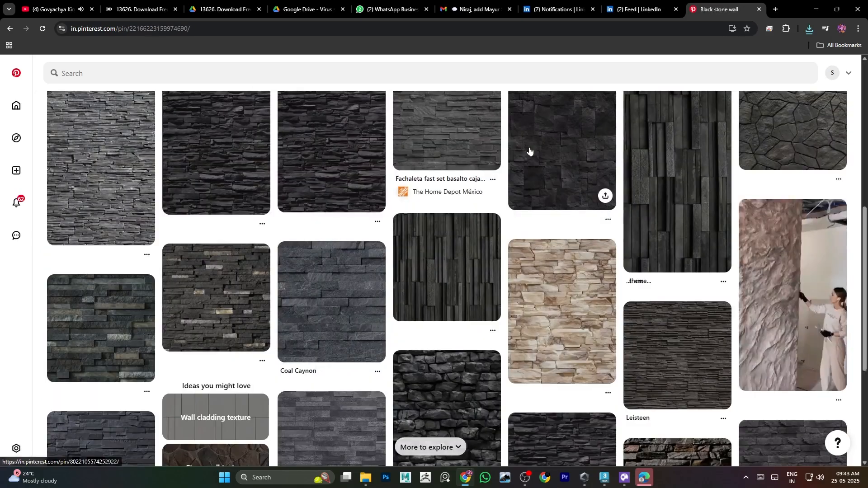
scroll(448, 173, down, 8)
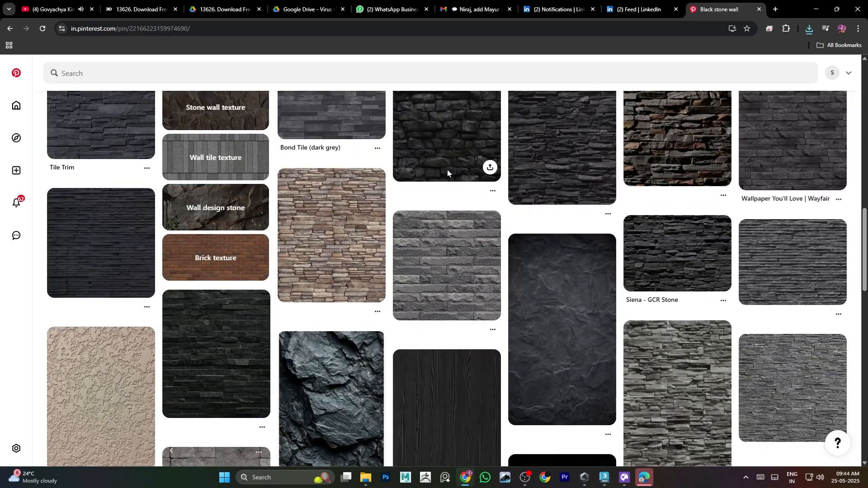
scroll(448, 174, up, 15)
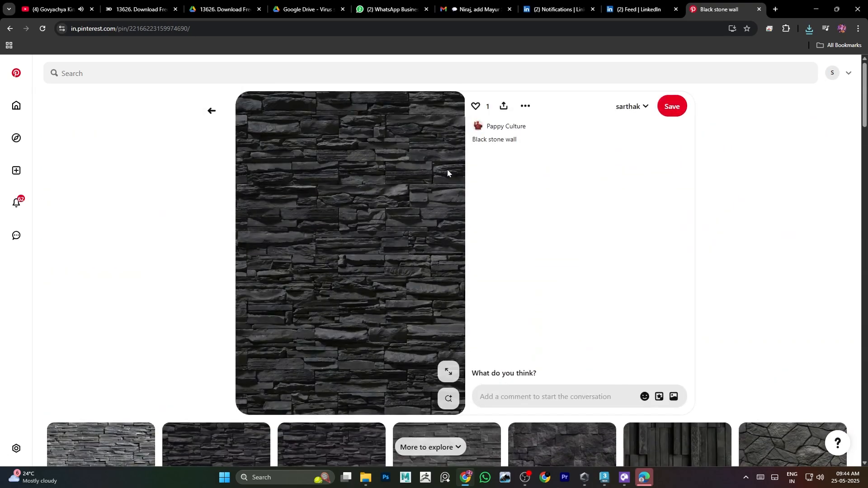
key(alt+Tab)
click(209, 243)
scroll(209, 243, down, 10)
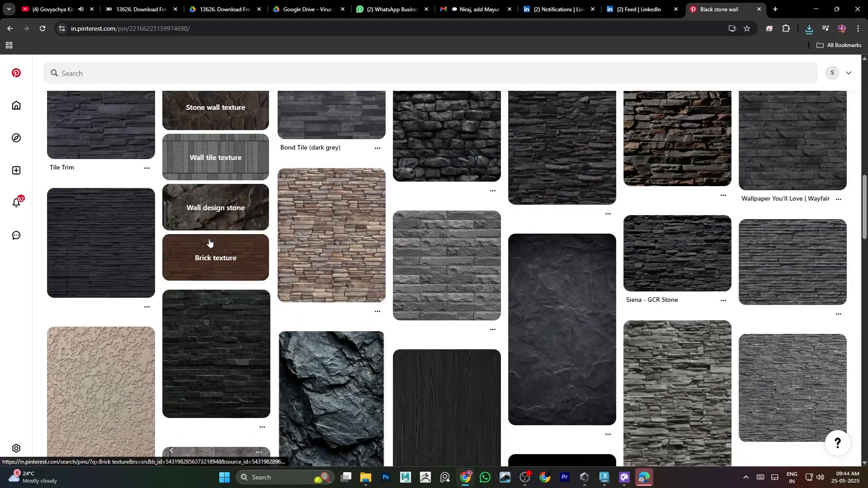
scroll(209, 243, down, 8)
scroll(407, 250, down, 4)
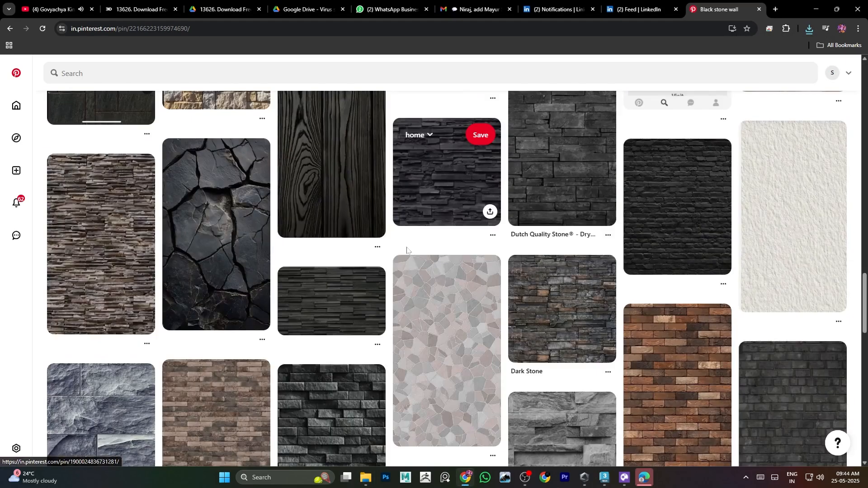
scroll(407, 250, down, 5)
scroll(334, 320, down, 6)
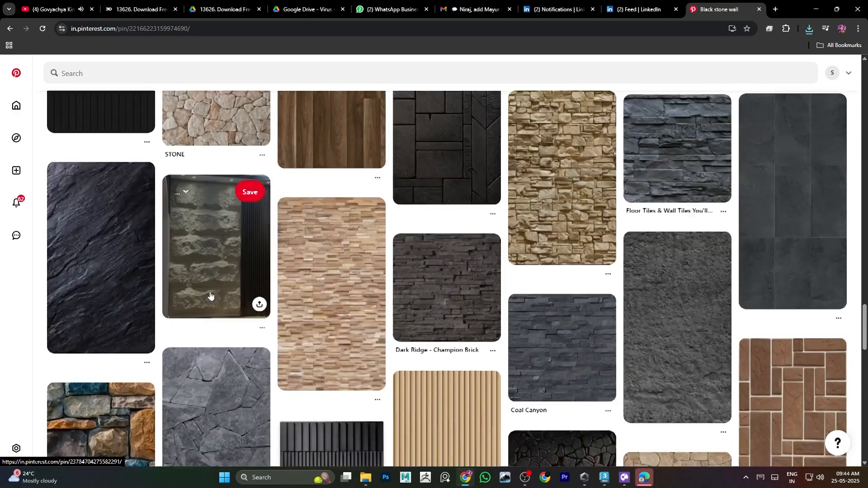
scroll(210, 296, up, 20)
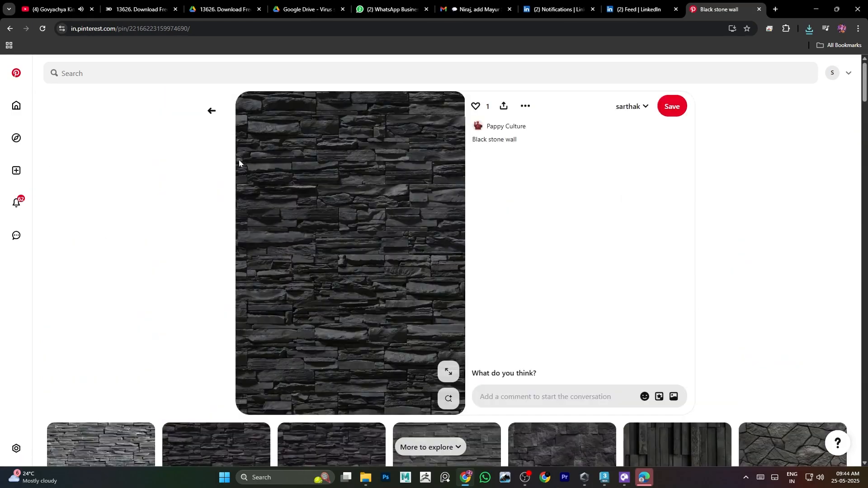
Return to the grooved wood pin's related textures and download the SlatWall Acoustic Natural Oak and Black image.
scroll(217, 187, down, 15)
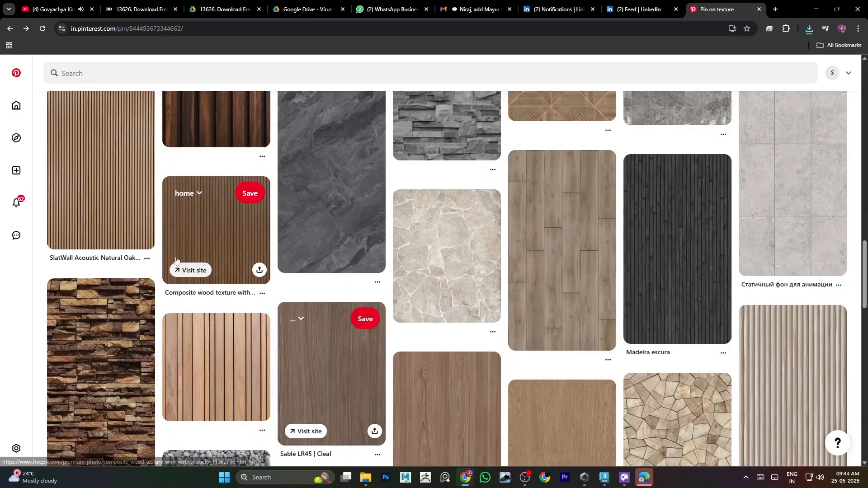
click(316, 212)
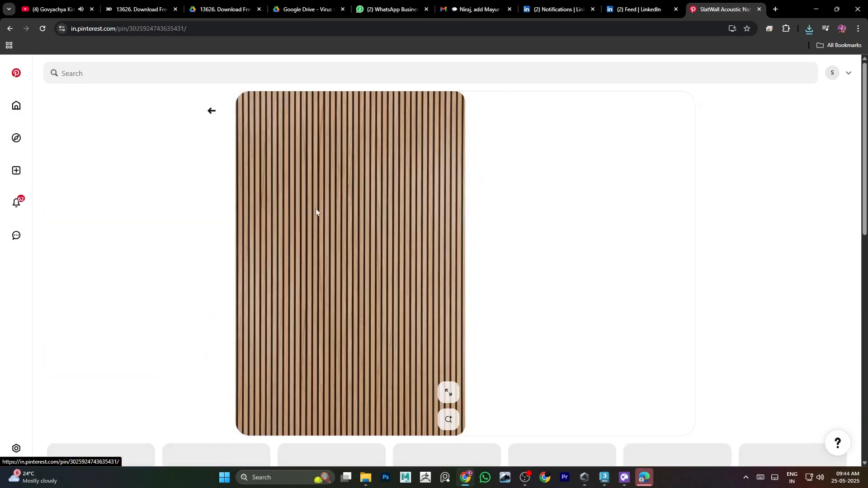
click(525, 107)
click(516, 132)
Find the dark brown vertical slat wood texture among the related pins and download its image.
scroll(404, 294, down, 10)
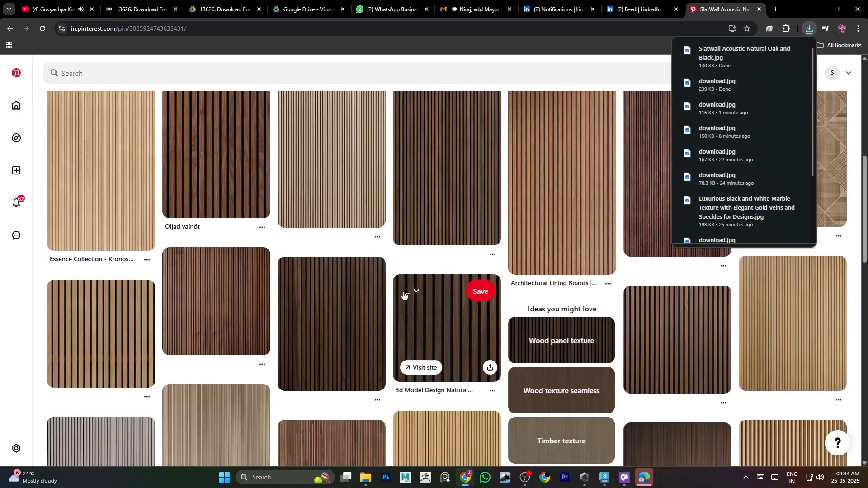
click(468, 188)
click(526, 106)
click(517, 131)
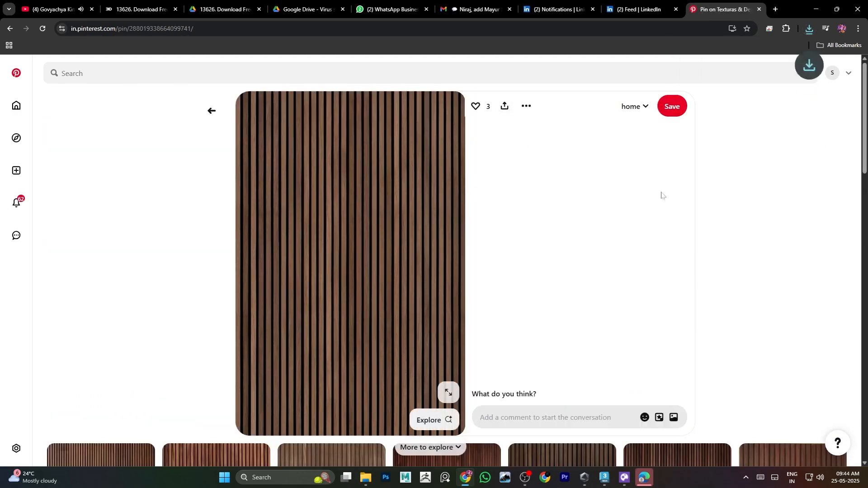
Look through more related textures and illuminated wood panels, and download the dark slatted panel image titled "En åpen dør".
scroll(410, 285, down, 10)
key(alt+Left)
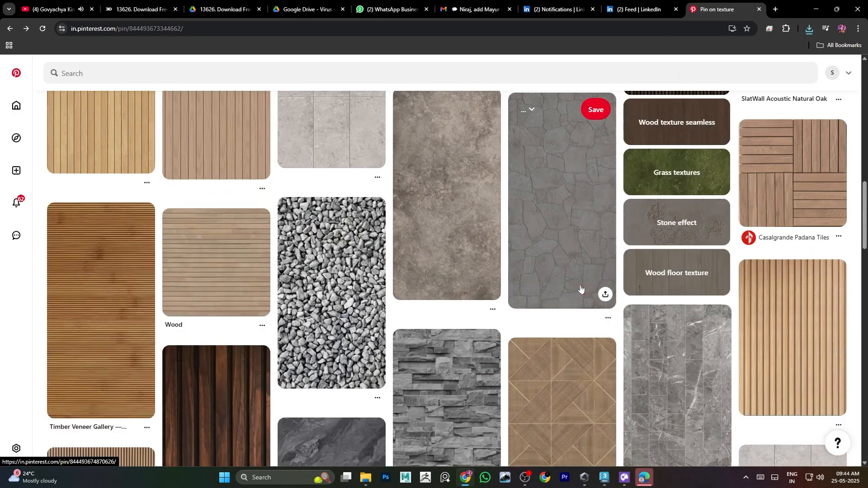
scroll(575, 292, down, 8)
scroll(425, 244, up, 8)
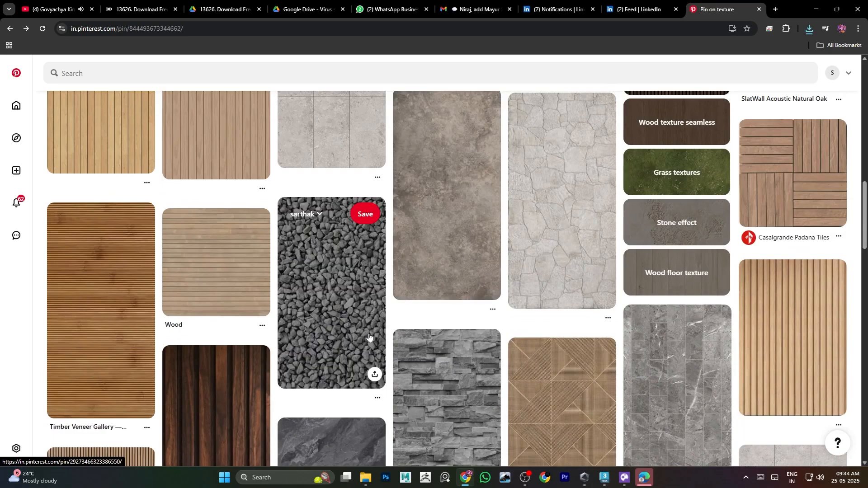
scroll(369, 337, down, 15)
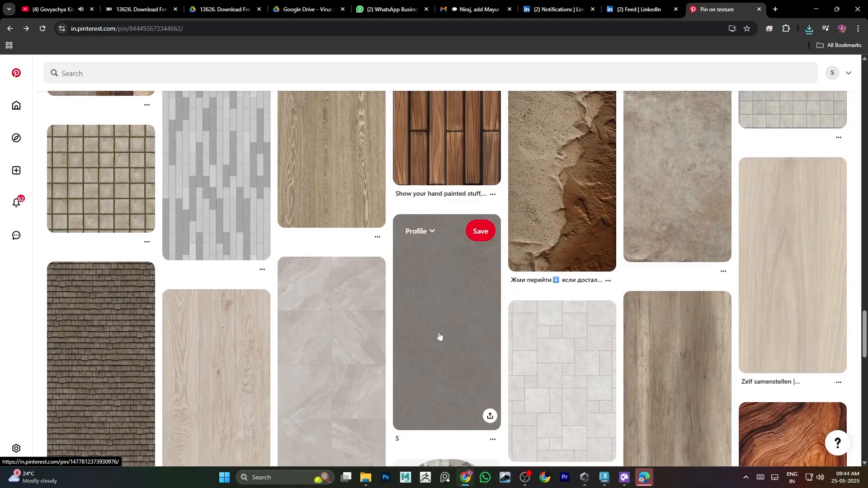
scroll(439, 336, down, 15)
scroll(316, 316, up, 8)
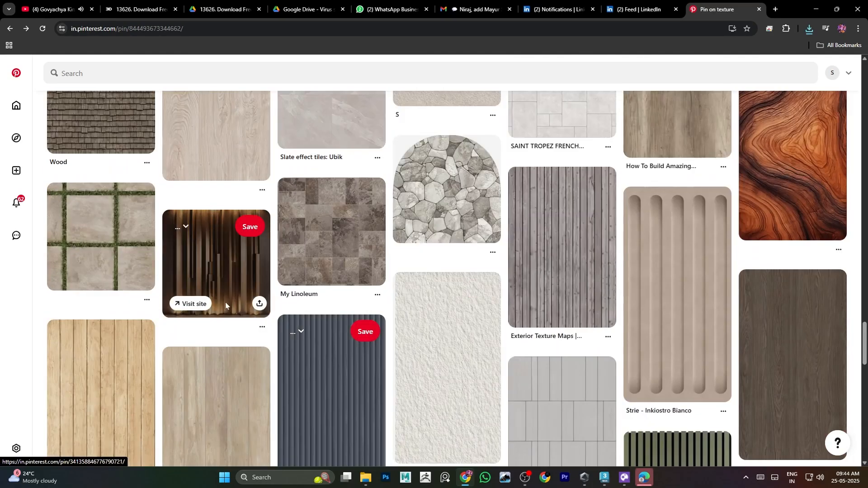
click(225, 303)
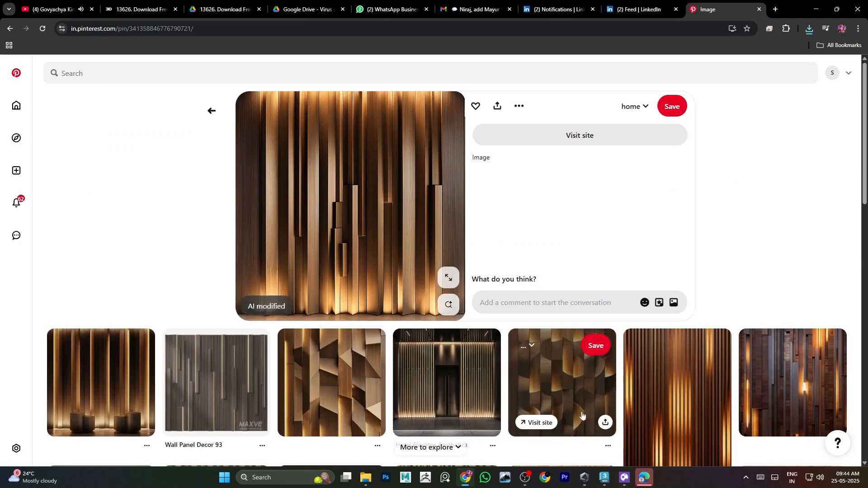
scroll(583, 415, down, 10)
click(378, 334)
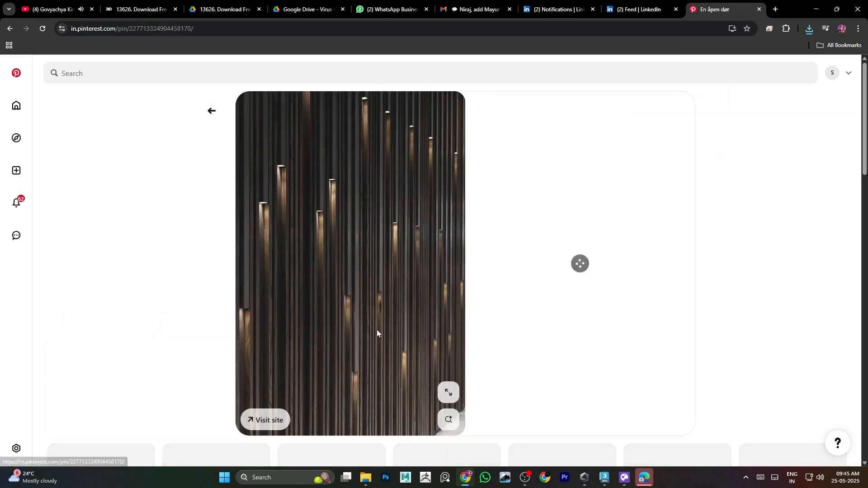
click(519, 106)
click(519, 134)
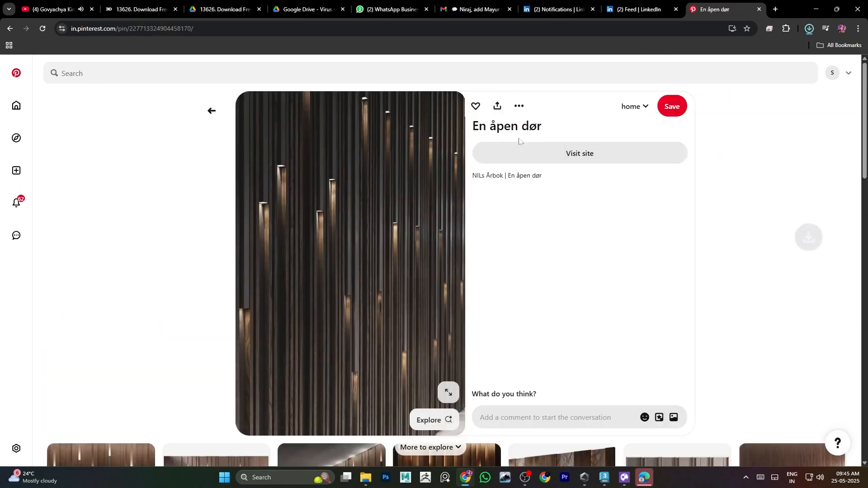
Show the downloaded slatted panel image in its folder, close the folder window and switch back to 3ds Max.
click(779, 51)
click(815, 42)
click(605, 477)
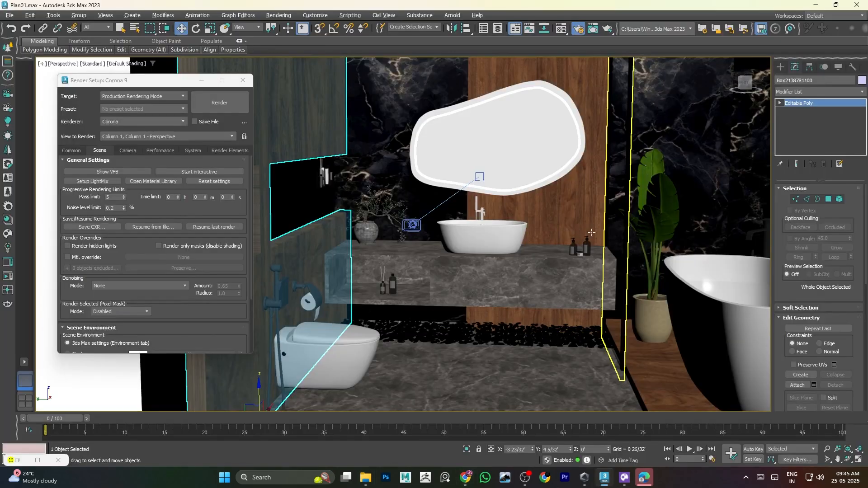
Replace the diffuse bitmap of the back wall's black marble material with the En åpen dør image from the Textures folder.
alt+middle_drag(383, 177, 383, 126)
click(382, 126)
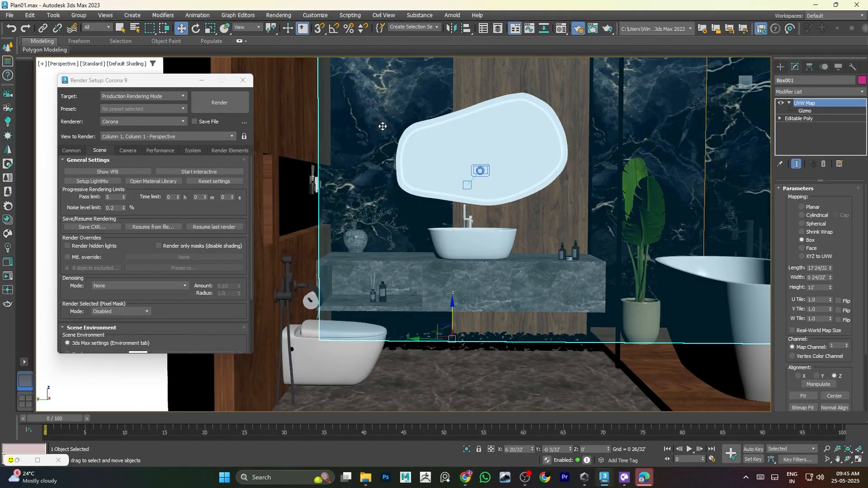
key(m)
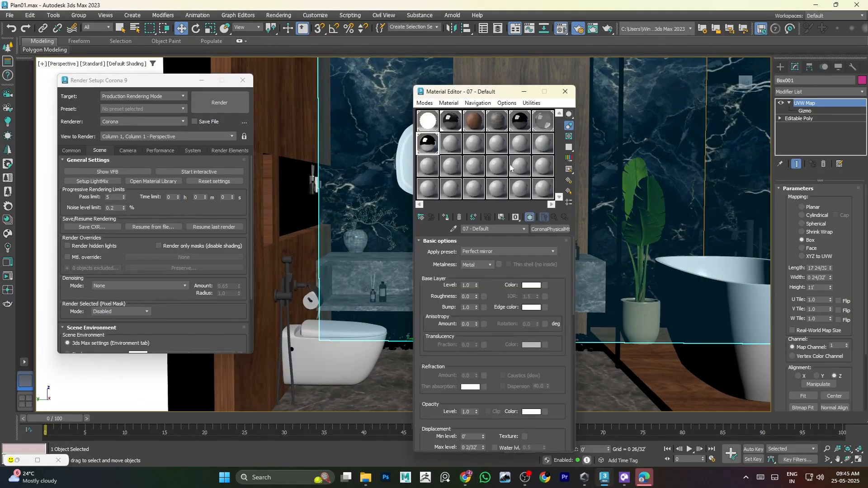
click(459, 130)
double_click(452, 130)
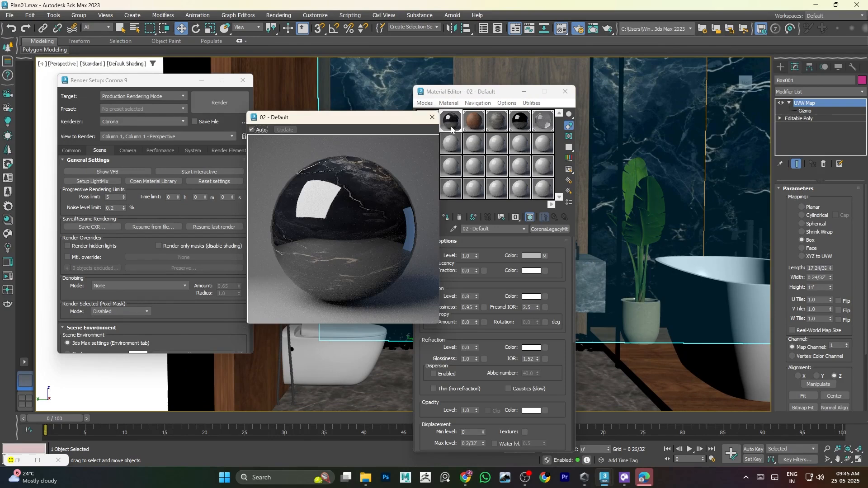
click(545, 256)
click(550, 229)
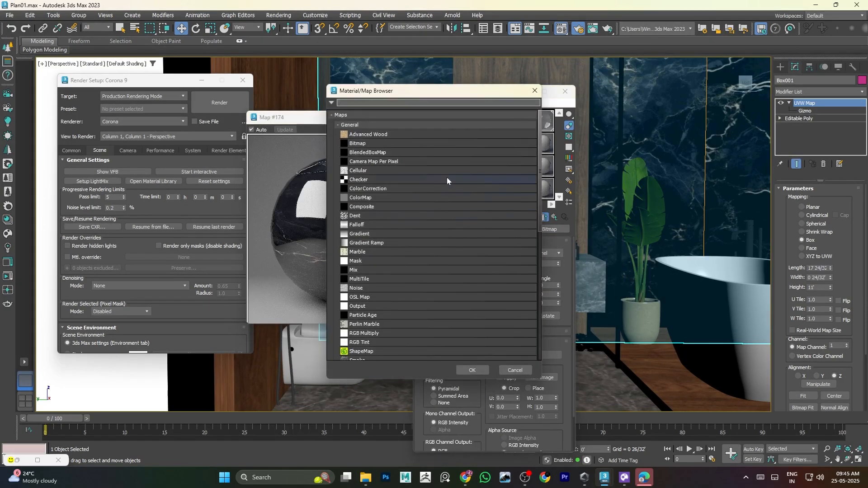
click(472, 370)
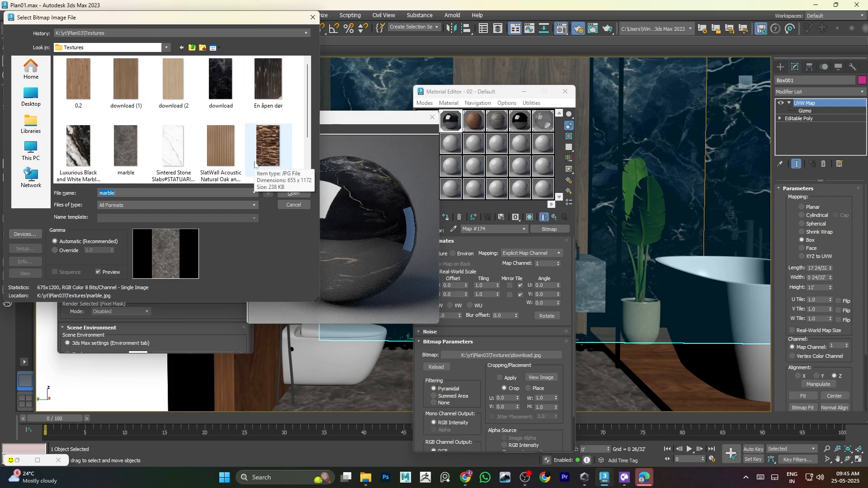
click(268, 79)
click(294, 193)
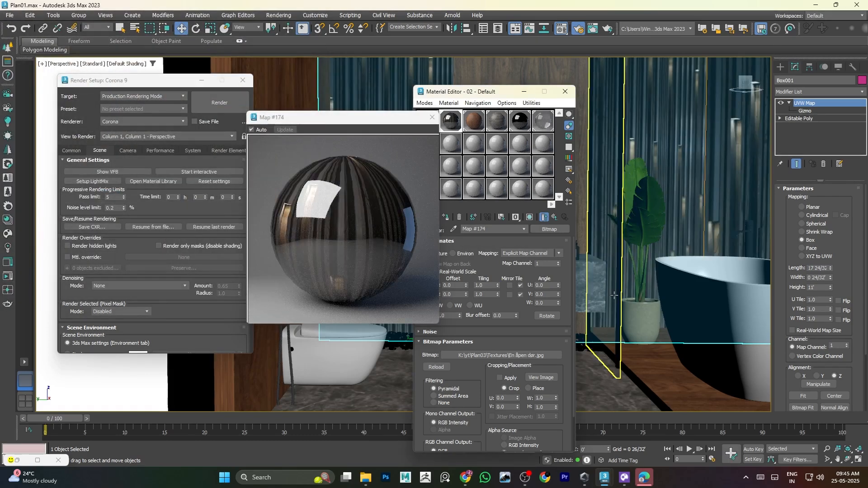
Copy the wall material's En åpen dør diffuse map into its Displacement map slot.
scroll(651, 306, down, 2)
scroll(651, 306, up, 1)
middle_drag(624, 261, 596, 307)
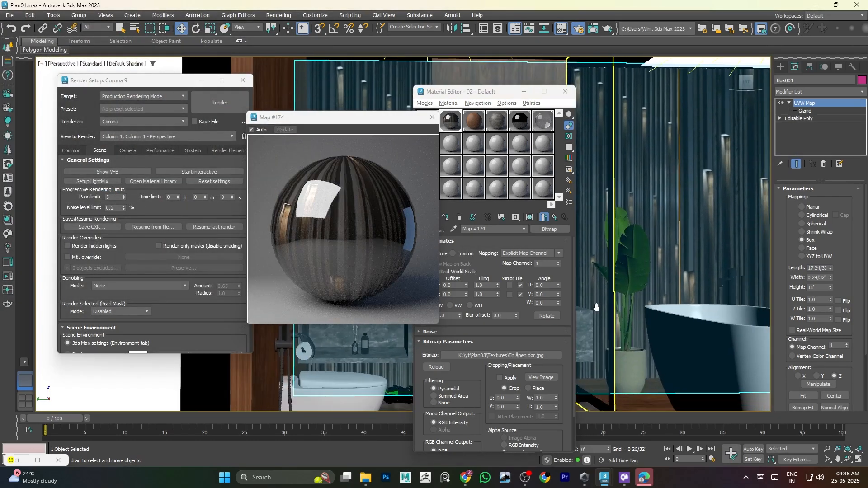
click(432, 117)
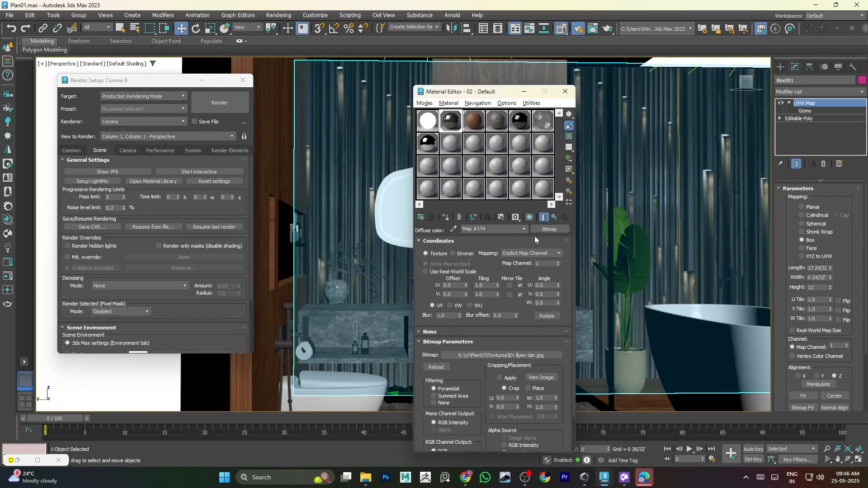
click(553, 218)
click(545, 256)
click(554, 218)
right_click(545, 256)
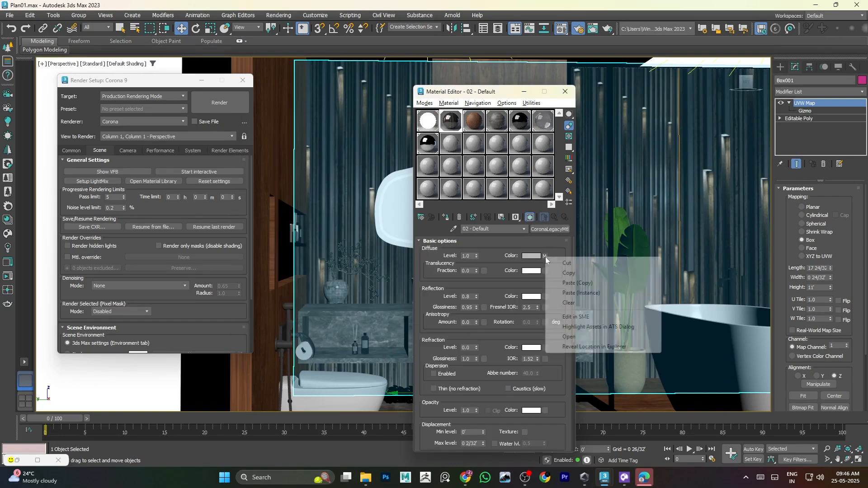
click(568, 273)
scroll(545, 399, down, 10)
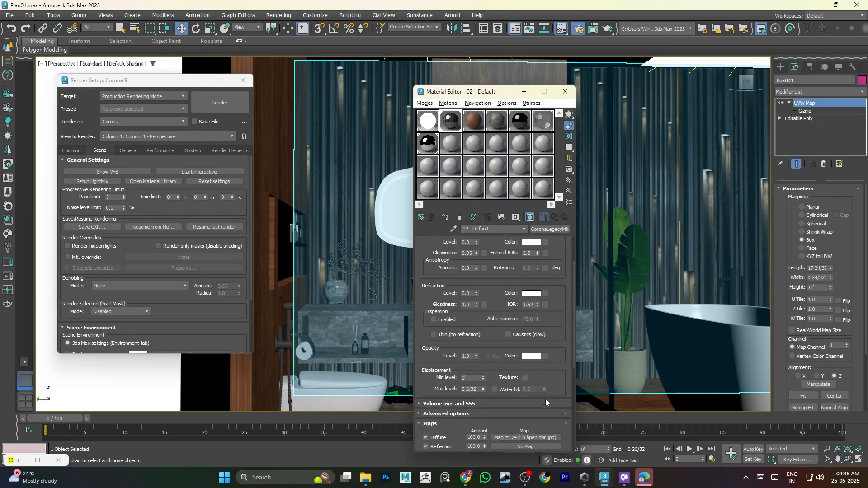
right_click(519, 430)
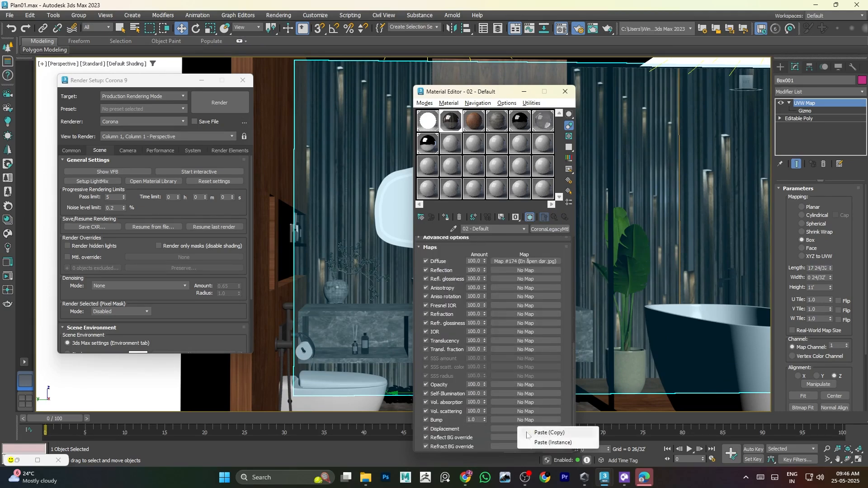
click(527, 434)
Try to scale the UVW Map gizmo of the slatted back wall.
drag(493, 95, 758, 86)
middle_drag(581, 238, 443, 238)
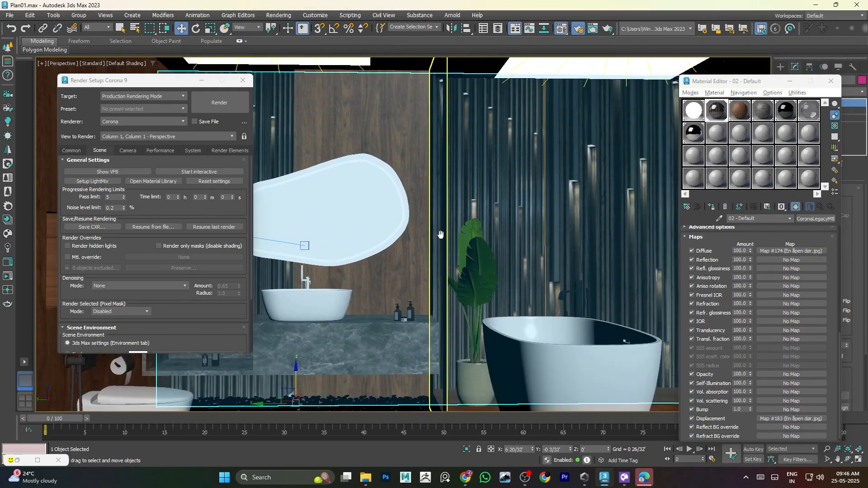
drag(733, 84, 549, 255)
click(817, 112)
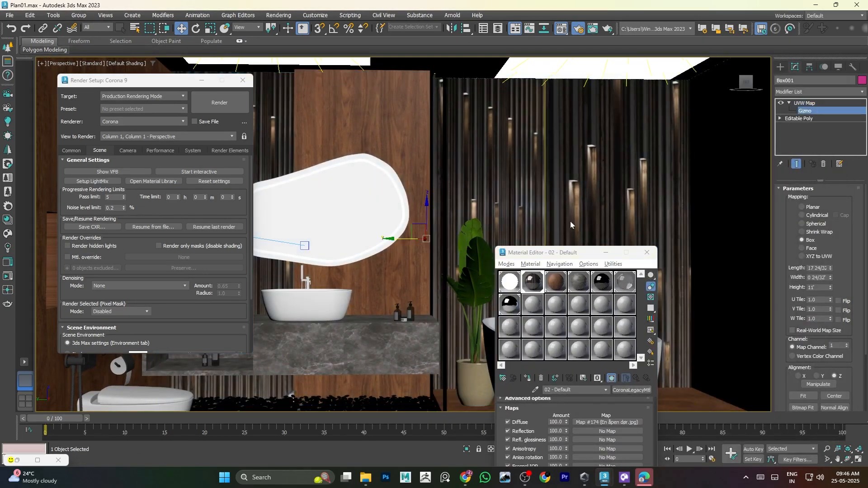
middle_drag(462, 247, 519, 240)
key(r)
drag(480, 253, 476, 285)
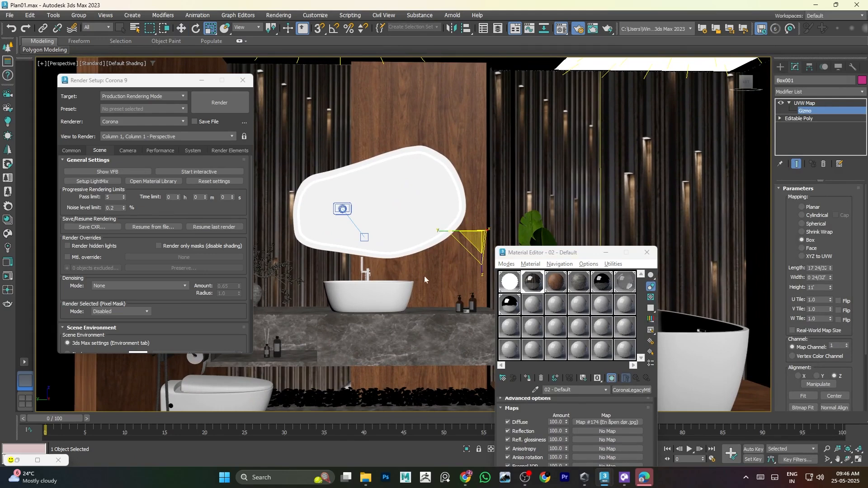
click(805, 103)
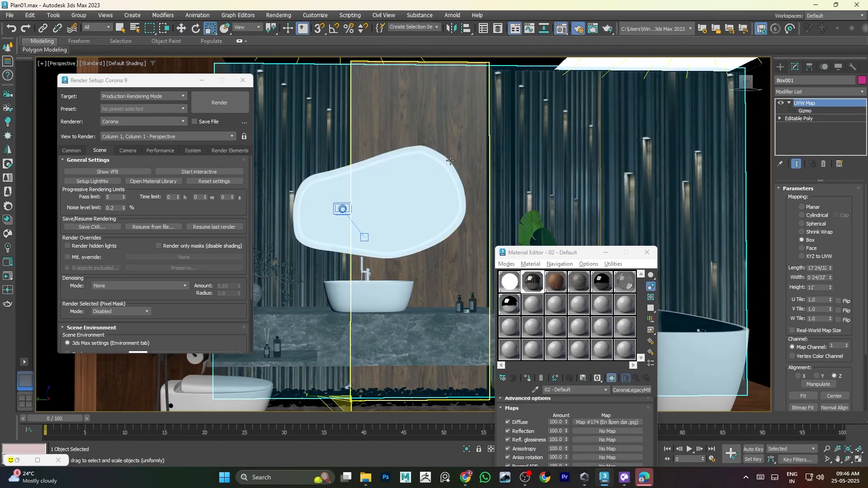
Replace the diffuse bitmap of the brown wood material on the panel behind the mirror with the Wood01 image.
click(441, 176)
click(551, 289)
double_click(551, 288)
drag(543, 252, 534, 72)
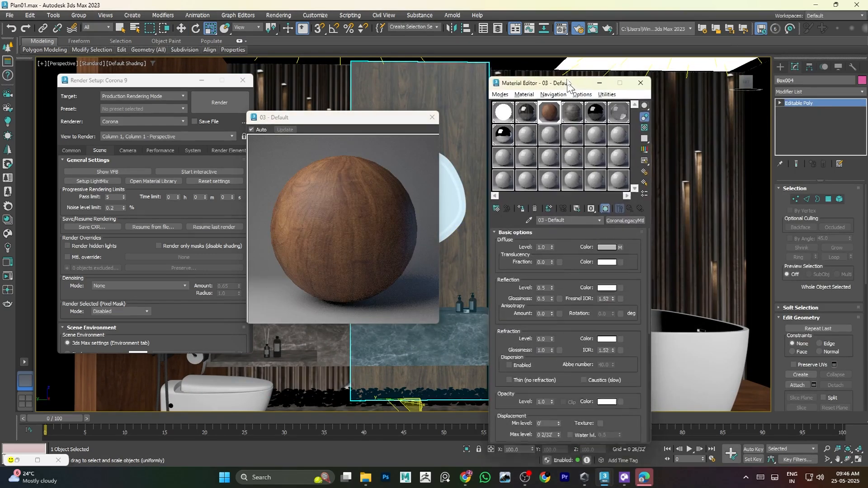
click(623, 210)
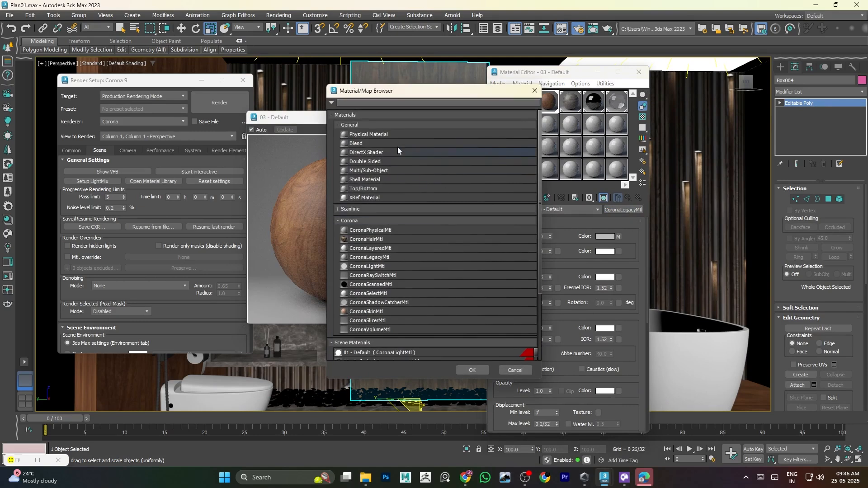
click(535, 90)
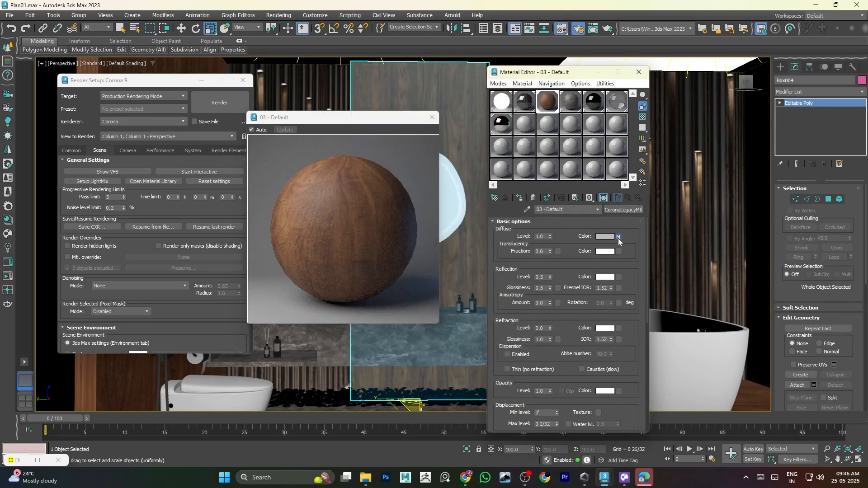
click(618, 237)
click(623, 209)
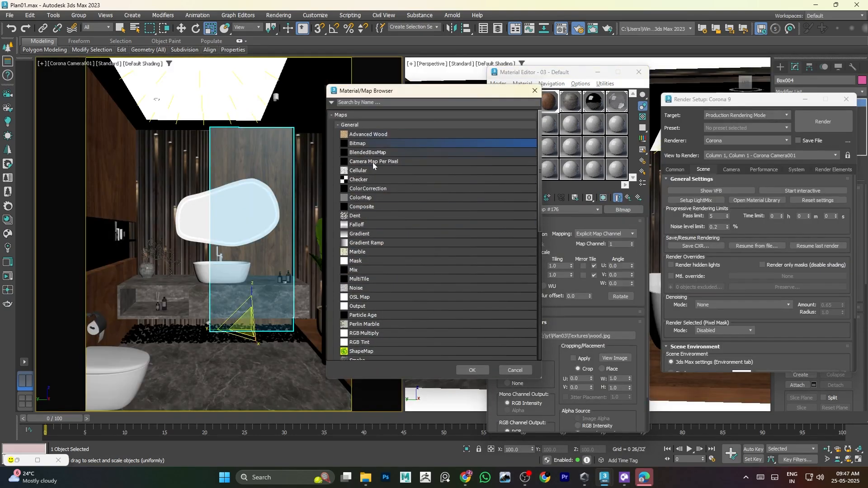
click(484, 372)
scroll(180, 117, down, 2)
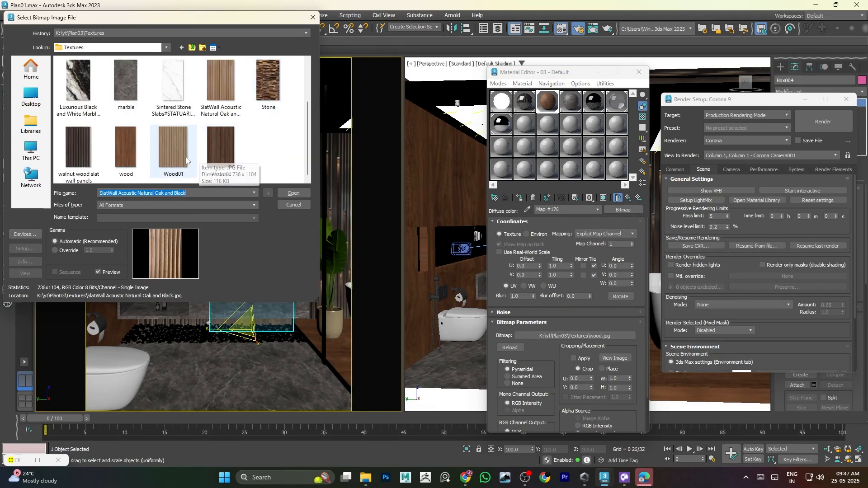
click(214, 161)
click(173, 149)
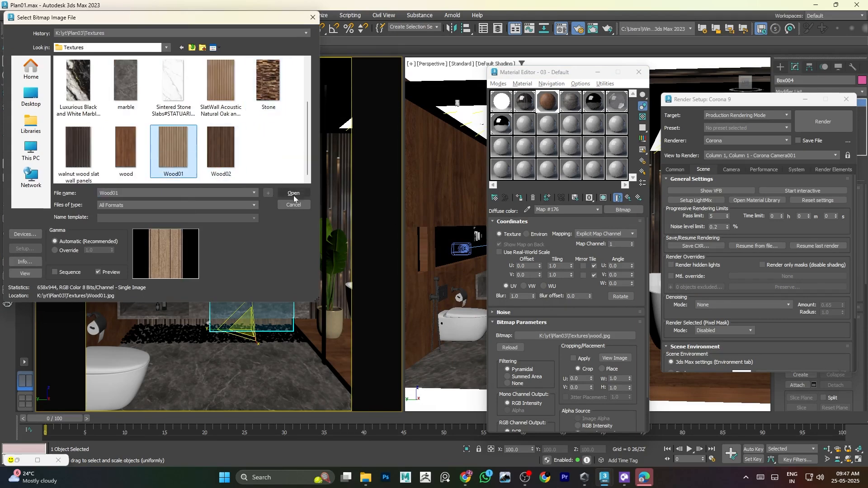
click(294, 193)
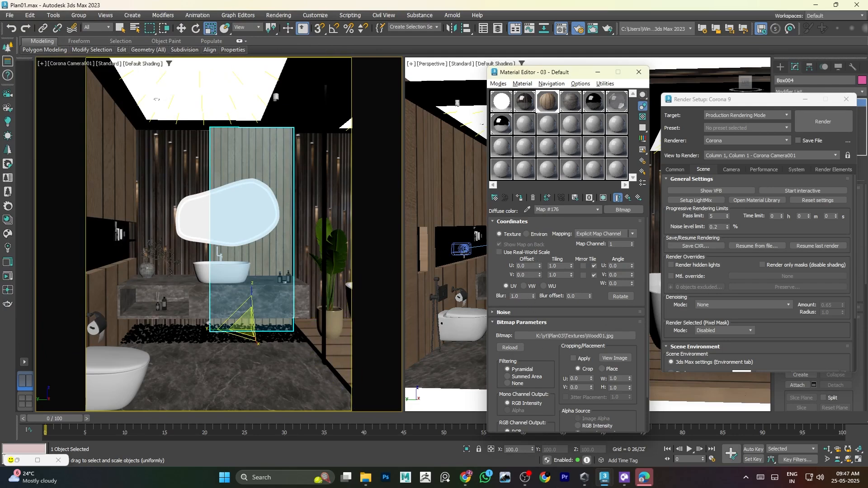
Duplicate the wood material into a free slot with the wood image as diffuse bitmap, and assign it to the bathtub-side floor and side walls.
click(525, 127)
drag(551, 104, 526, 127)
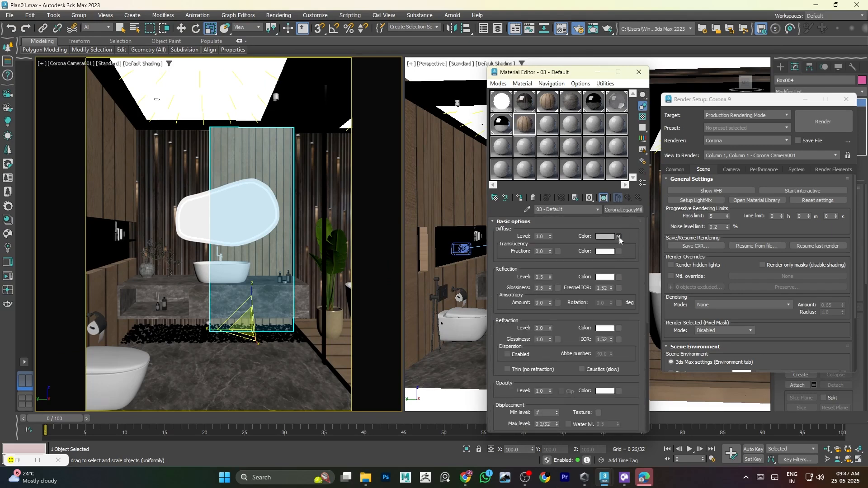
click(618, 236)
click(623, 210)
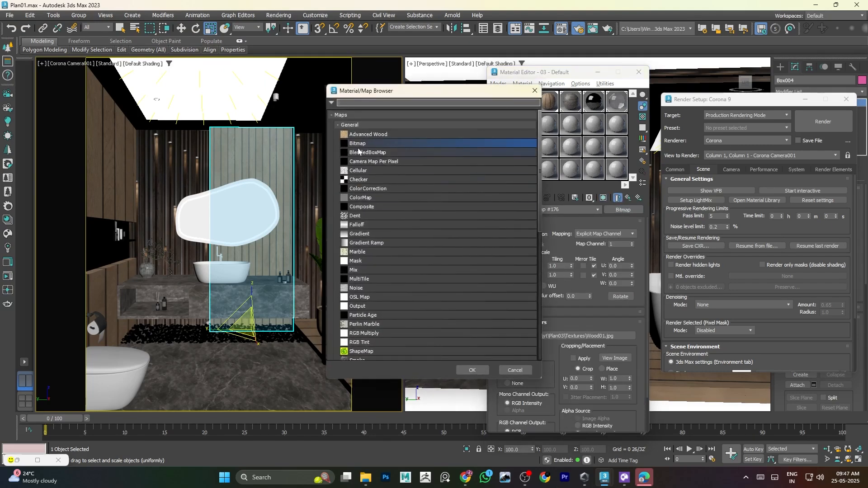
click(461, 368)
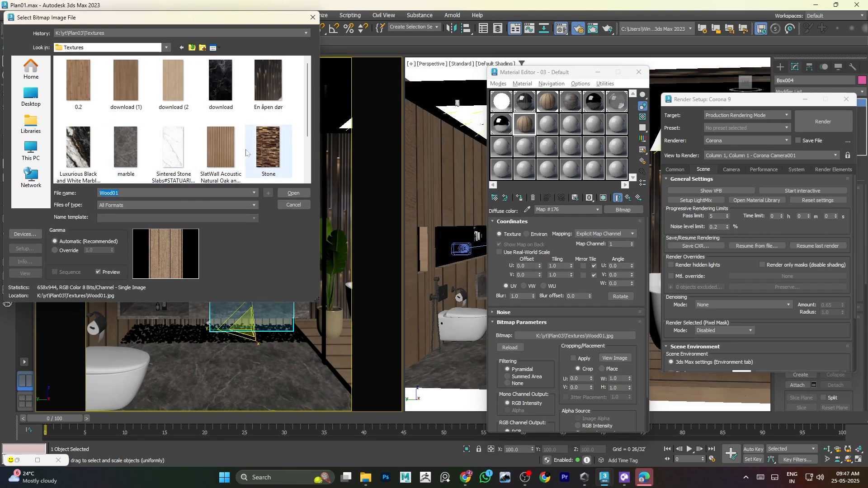
scroll(267, 149, down, 3)
click(131, 151)
click(294, 193)
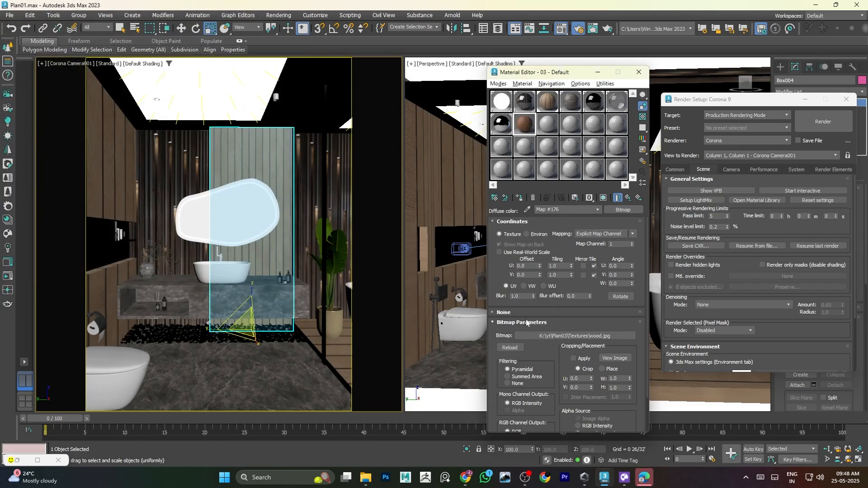
click(696, 389)
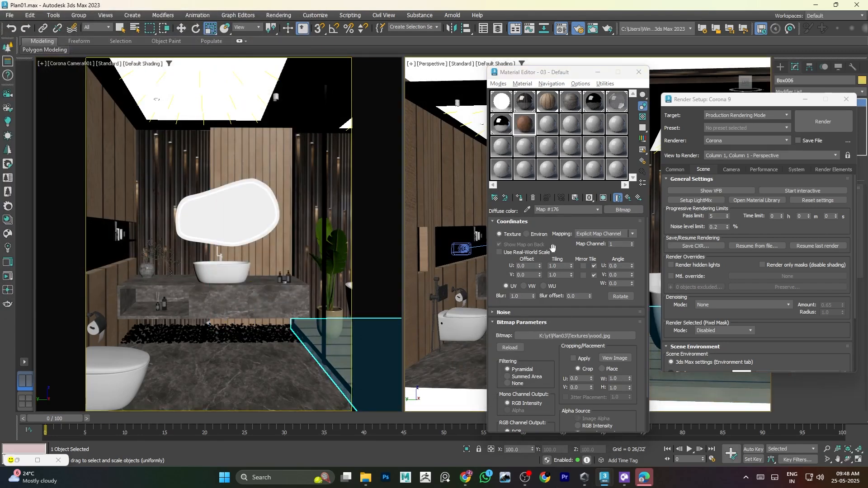
click(518, 200)
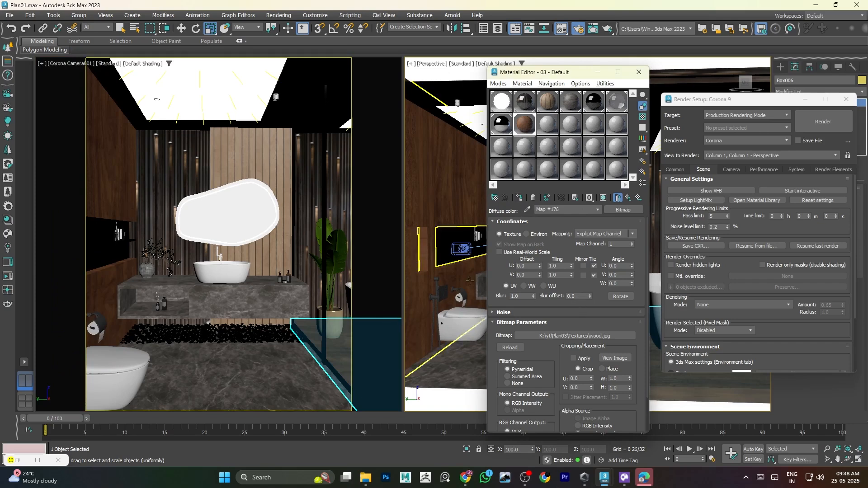
Select the vanity counter and change an unused material slot to CoronaLegacyMtl.
click(280, 299)
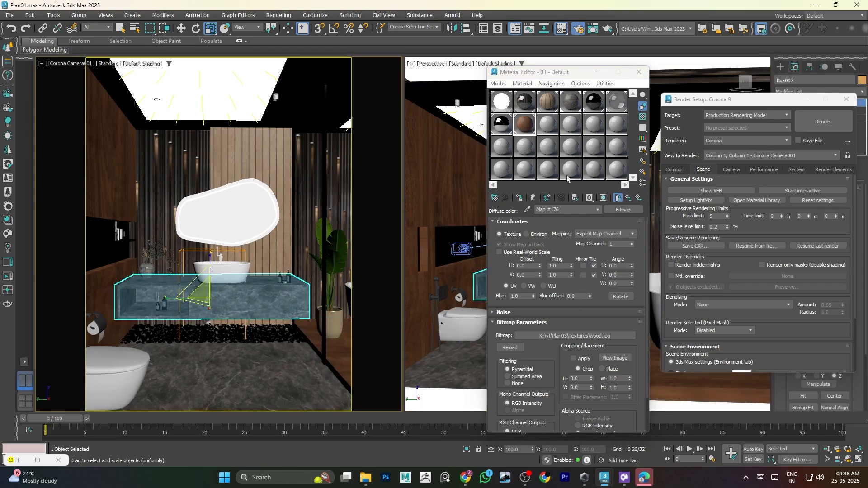
click(554, 127)
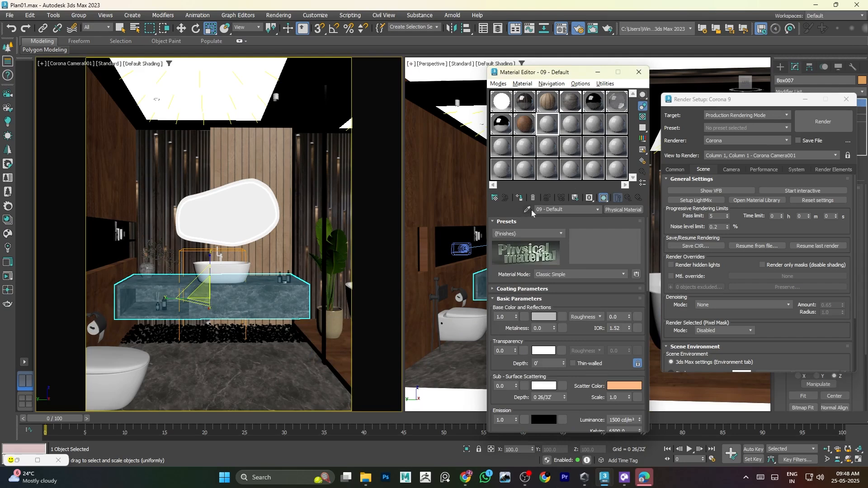
click(623, 211)
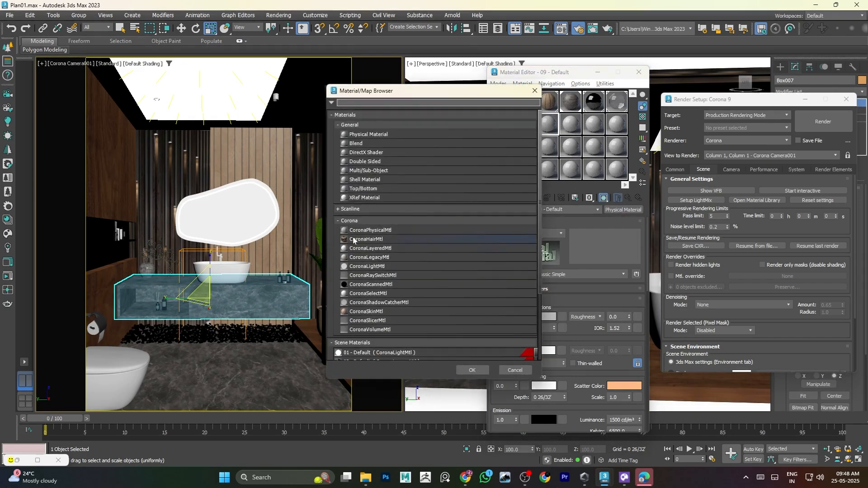
click(393, 258)
click(472, 370)
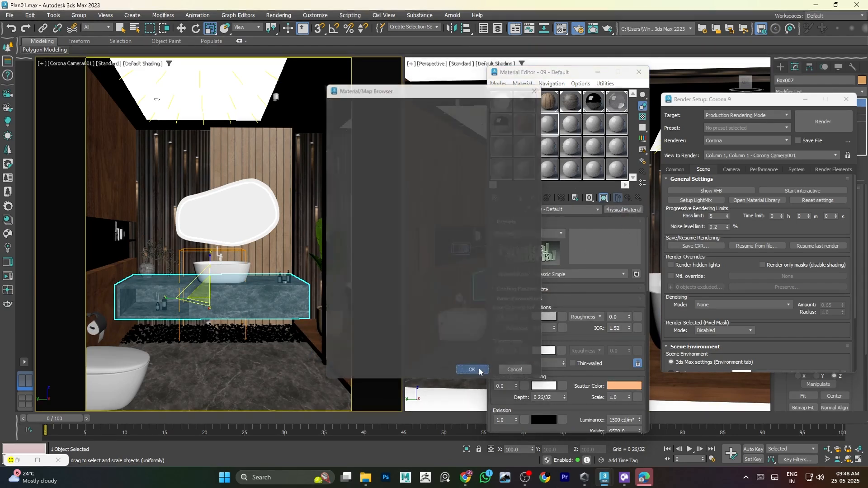
Load the black marble image download.jpg from the Textures folder as the diffuse bitmap of the new CoronaLegacyMtl material.
click(615, 234)
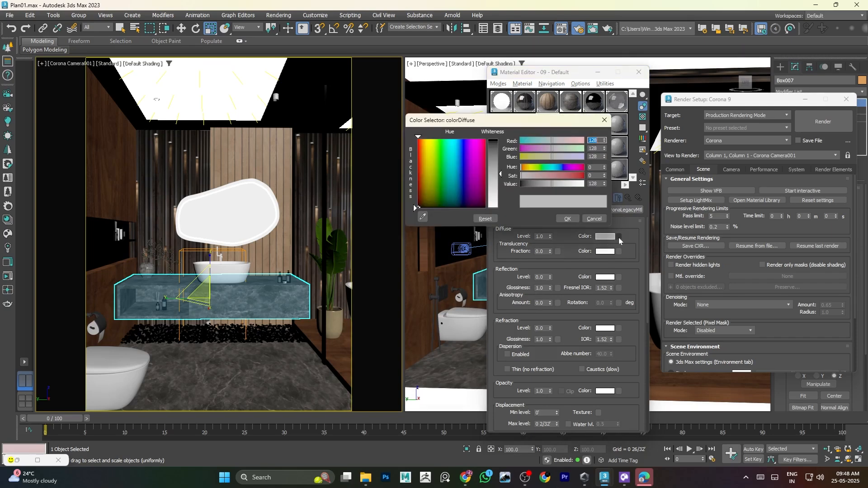
click(600, 229)
click(619, 236)
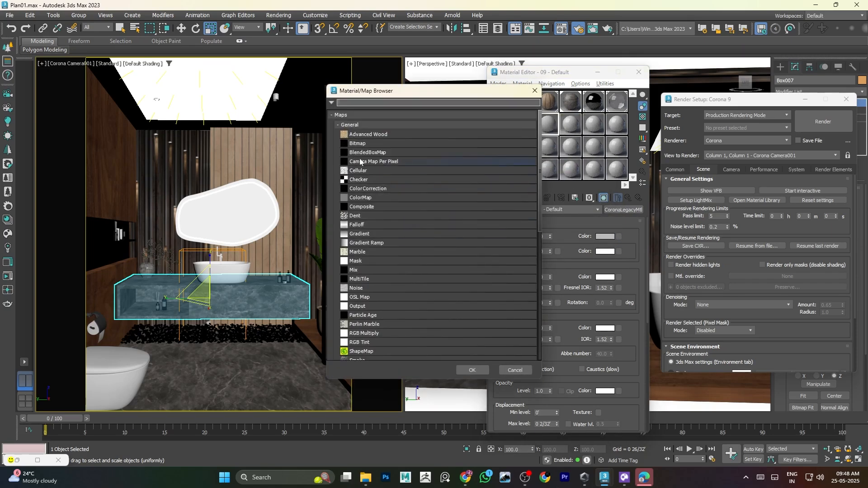
scroll(364, 156, down, 1)
scroll(379, 181, up, 1)
click(384, 145)
click(472, 369)
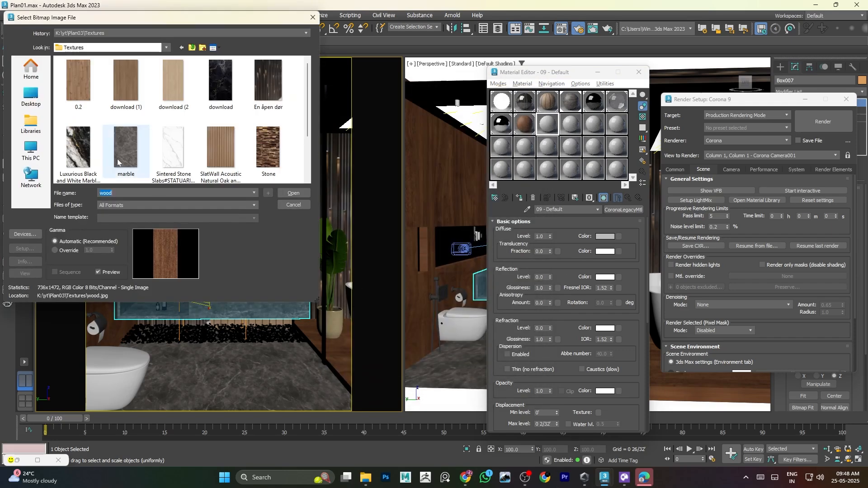
scroll(181, 136, down, 1)
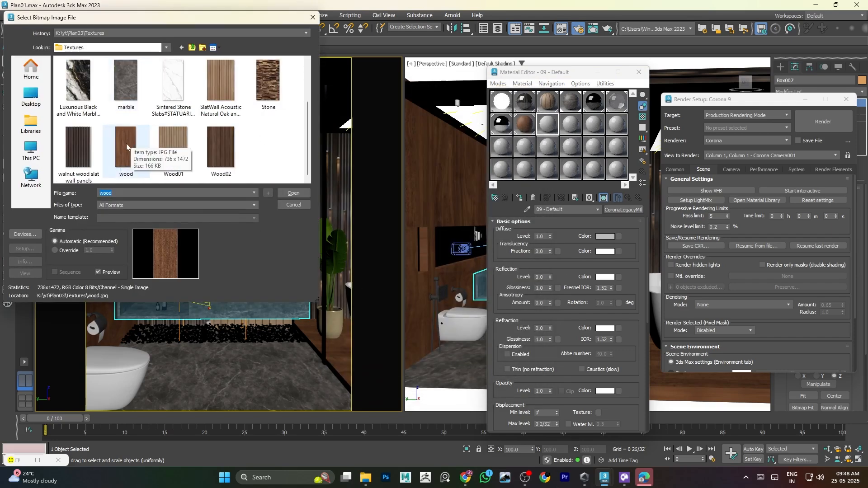
drag(202, 22, 531, 52)
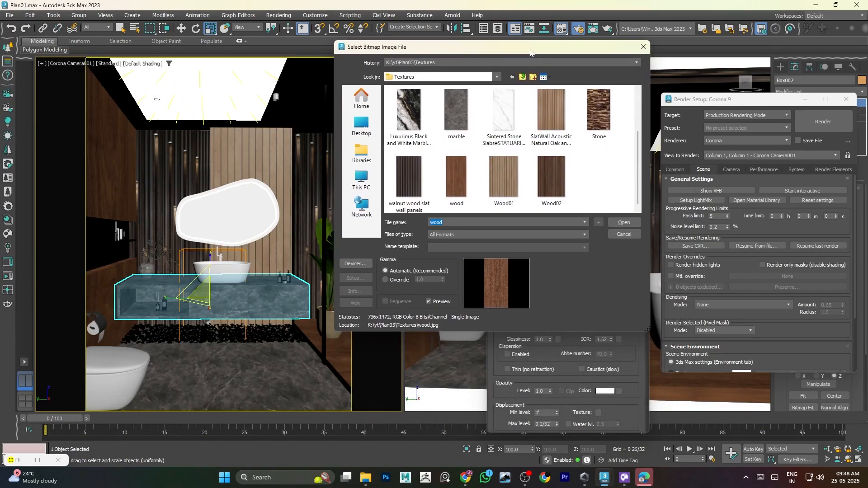
scroll(551, 146, up, 1)
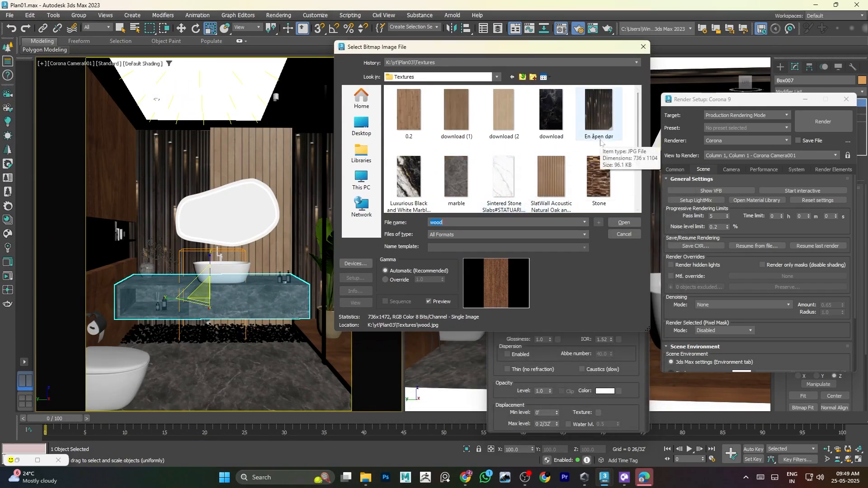
click(552, 111)
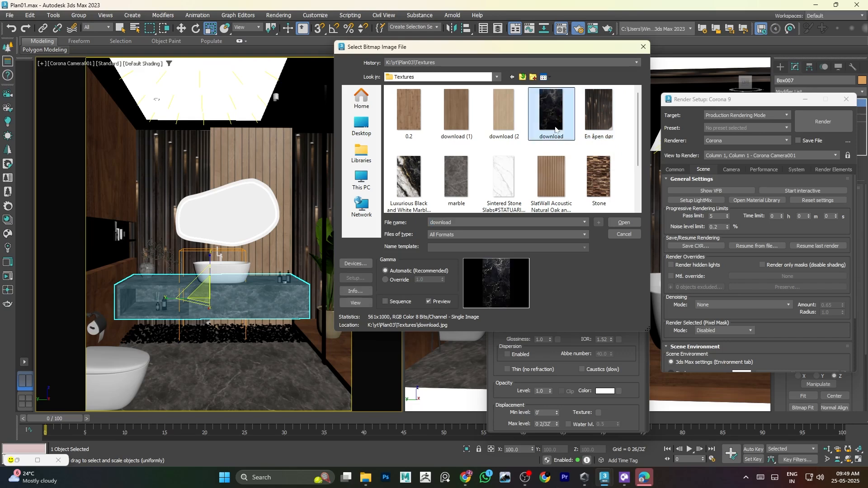
click(624, 222)
Open an enlarged preview of the black marble material and set its reflection level to 1.0 and glossiness to 0.7.
double_click(552, 127)
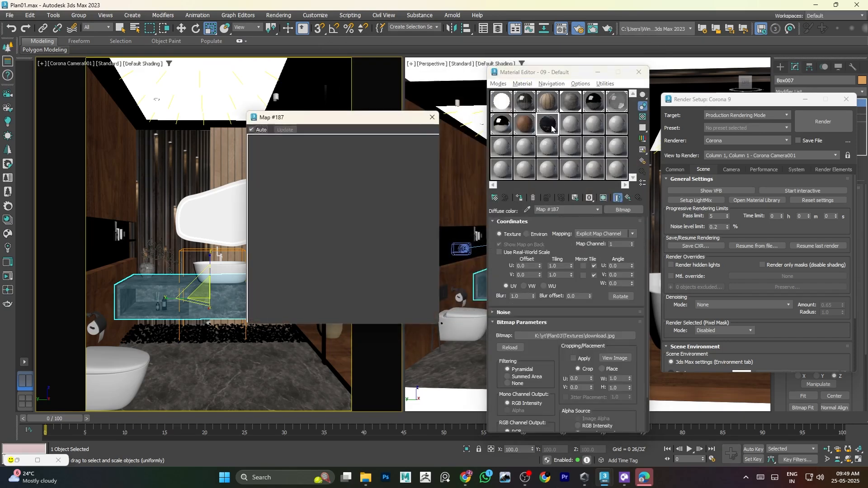
scroll(560, 316, down, 1)
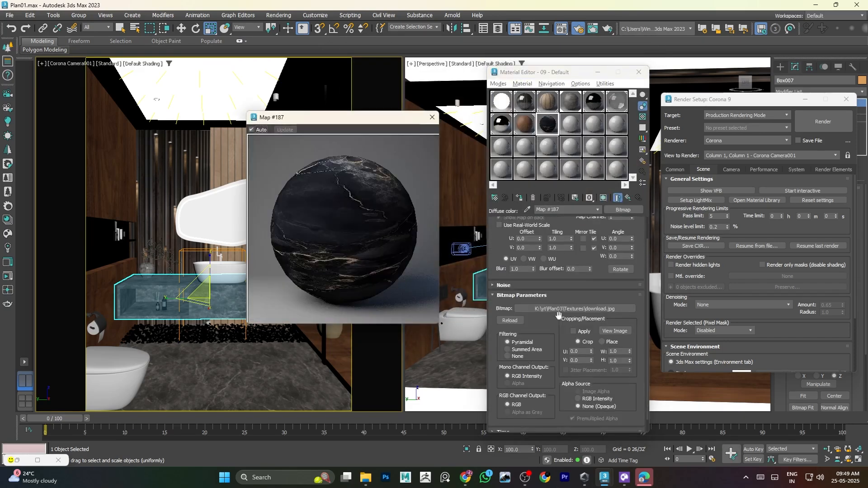
scroll(559, 315, up, 1)
click(628, 198)
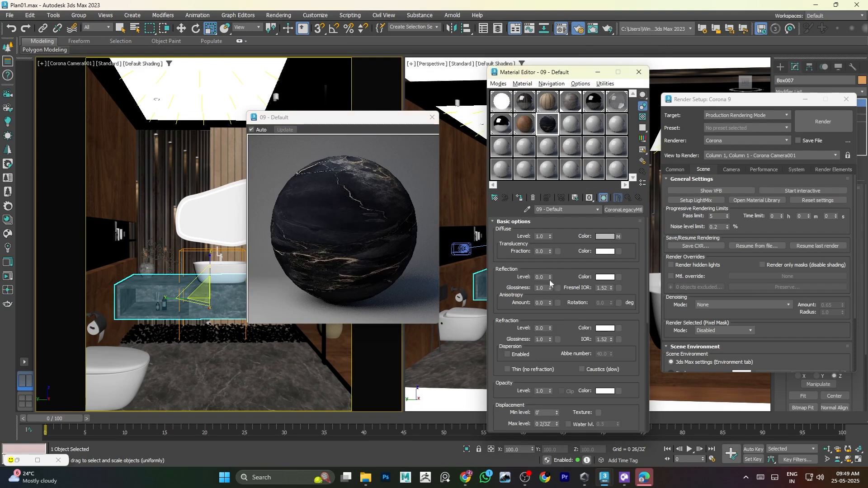
click(542, 277)
text(1)
key(Return)
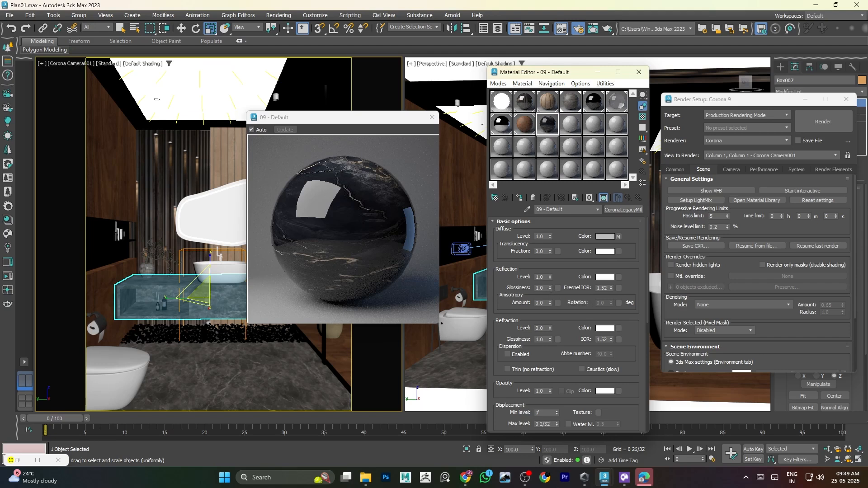
click(541, 328)
click(541, 288)
text(0.7)
key(Return)
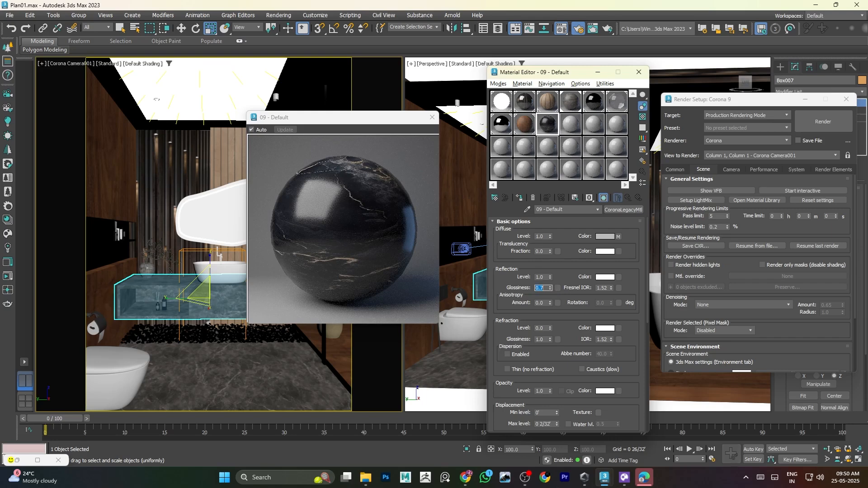
key(Return)
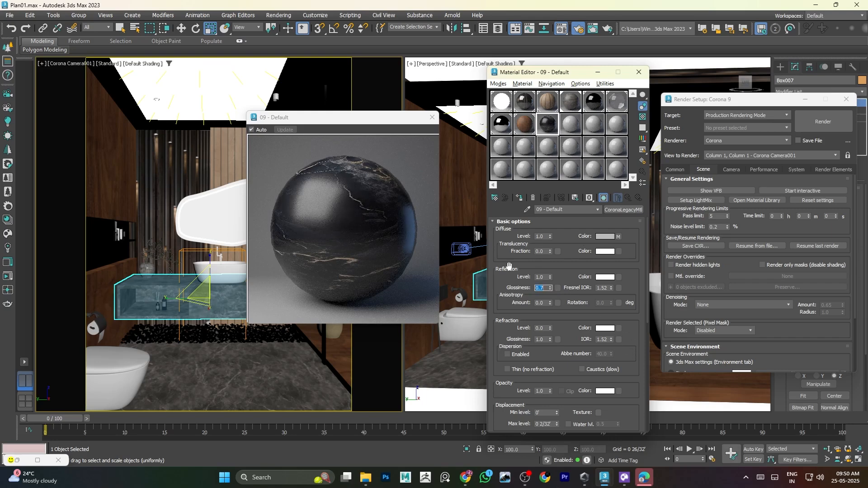
Assign the black marble material to the selected vanity counter, and close the render setup and the enlarged material preview.
click(847, 99)
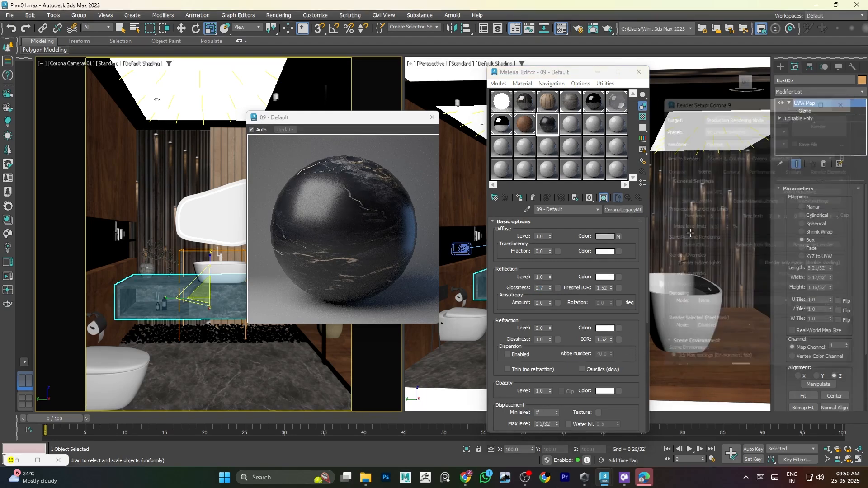
click(524, 199)
drag(350, 120, 351, 146)
click(434, 141)
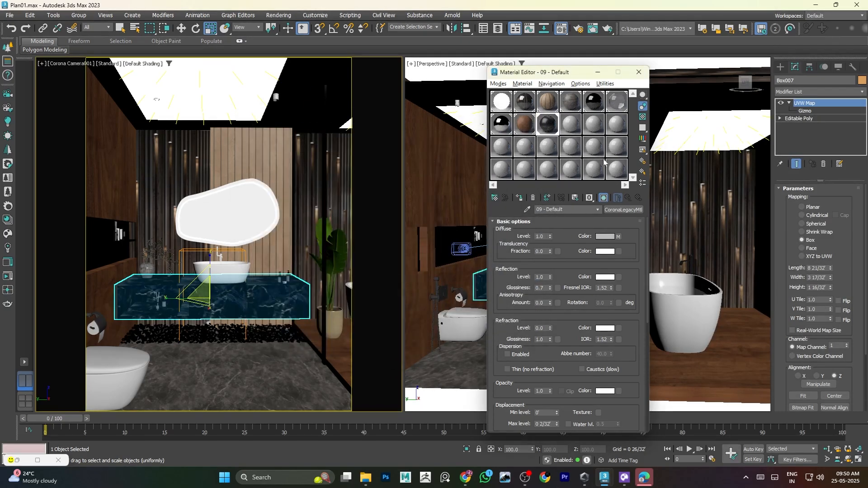
Scale up the vanity counter's UVW Map gizmo uniformly to enlarge the black marble veining.
drag(571, 75, 340, 51)
scroll(608, 341, up, 6)
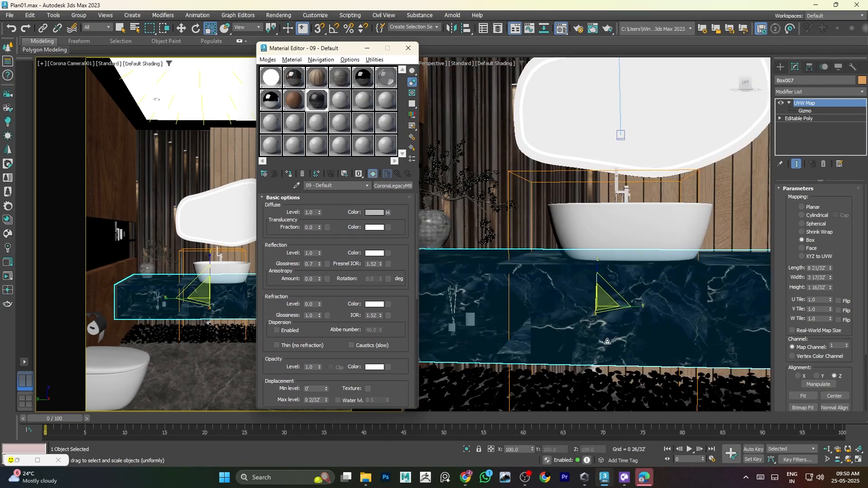
middle_drag(608, 342, 573, 341)
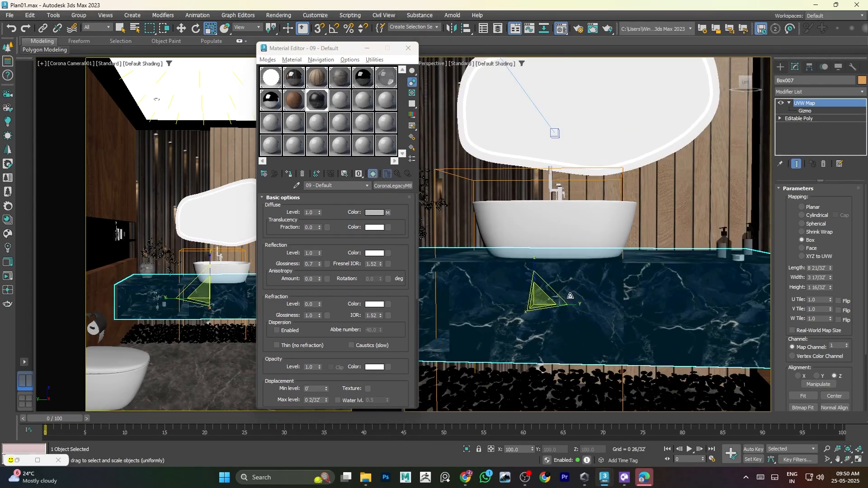
click(803, 111)
drag(544, 295, 544, 207)
scroll(543, 206, down, 3)
alt+middle_drag(544, 212, 644, 307)
scroll(588, 276, down, 2)
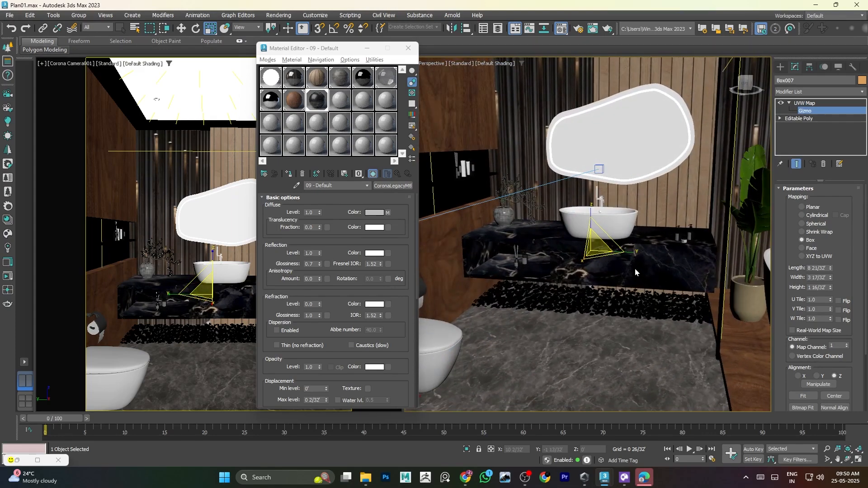
Move the vanity counter's UVW Map gizmo sideways towards the plant to shift the marble pattern.
key(w)
drag(564, 249, 734, 300)
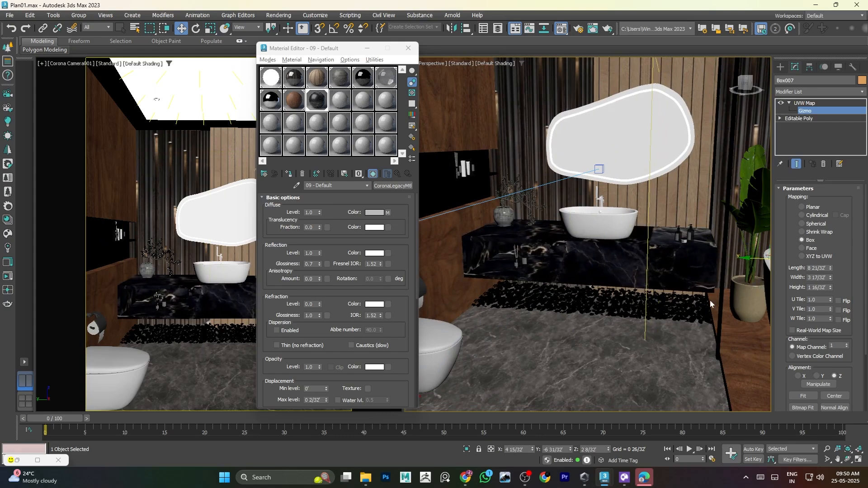
middle_drag(669, 351, 460, 356)
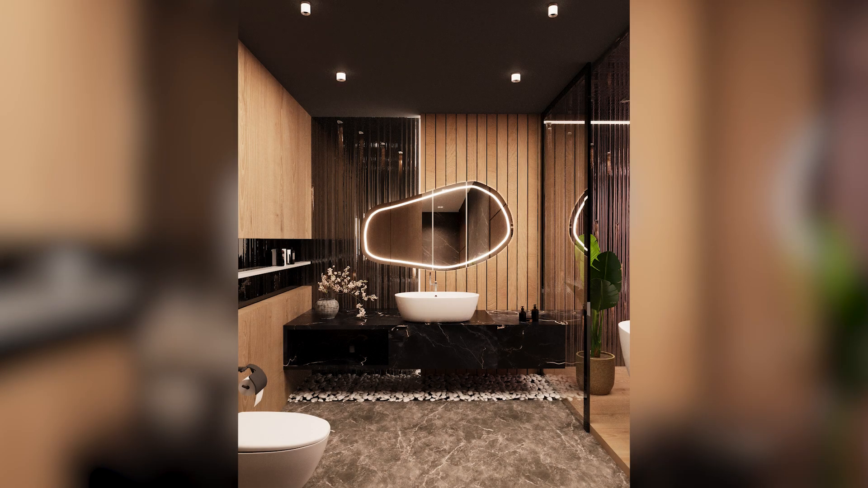